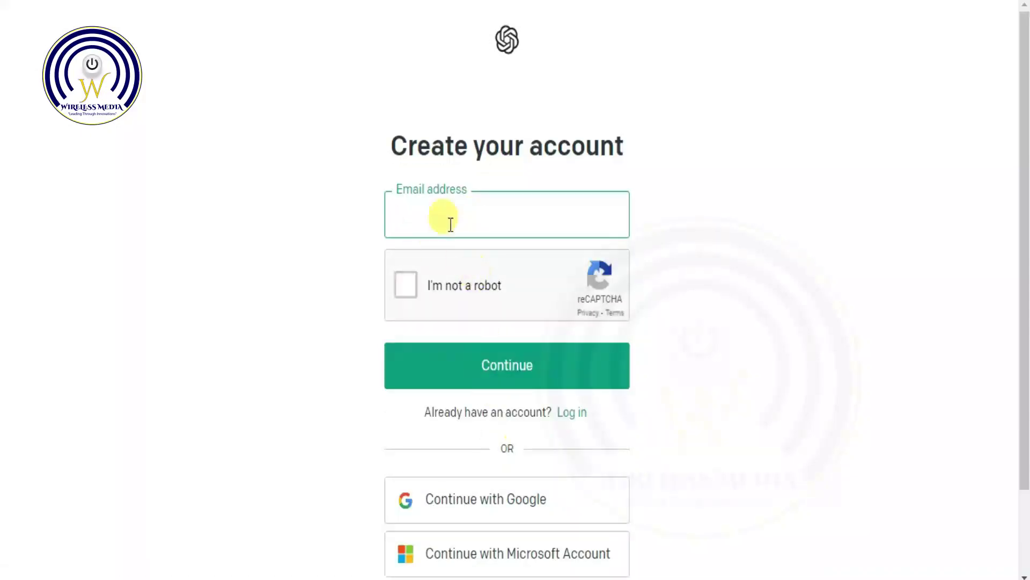
# - Sign up for ChatGPT with a Google account and enter the emailed verification code
pyautogui.scroll(-2, 478, 292)
pyautogui.click(487, 401)
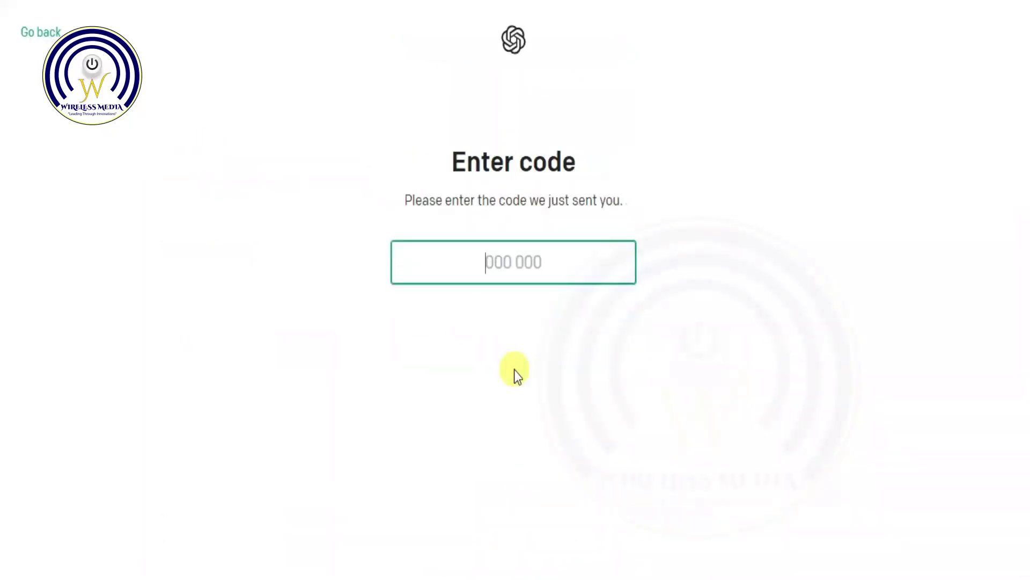
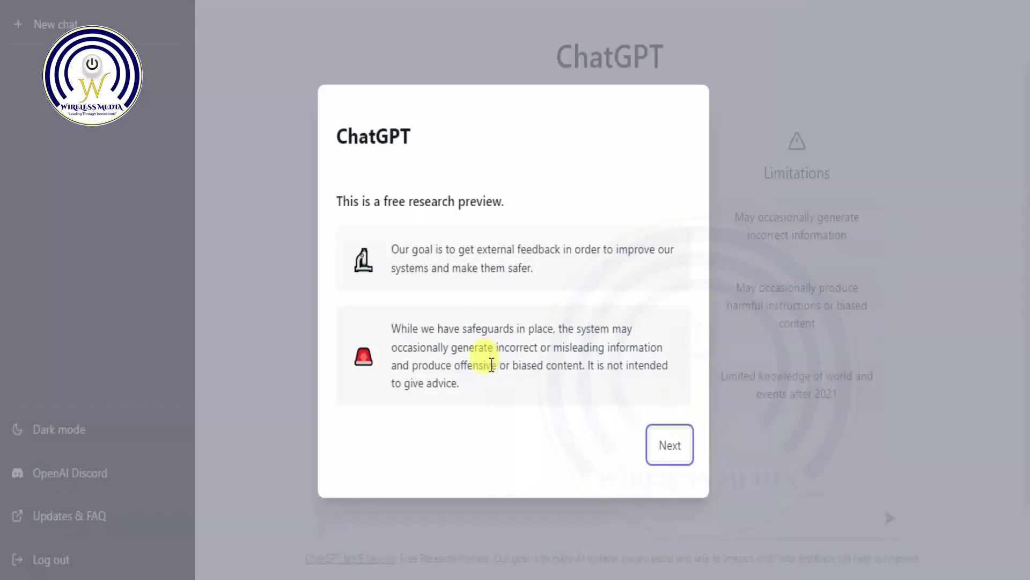
# - Step through ChatGPT's welcome, data-collection and feedback notices and close them
pyautogui.click(668, 448)
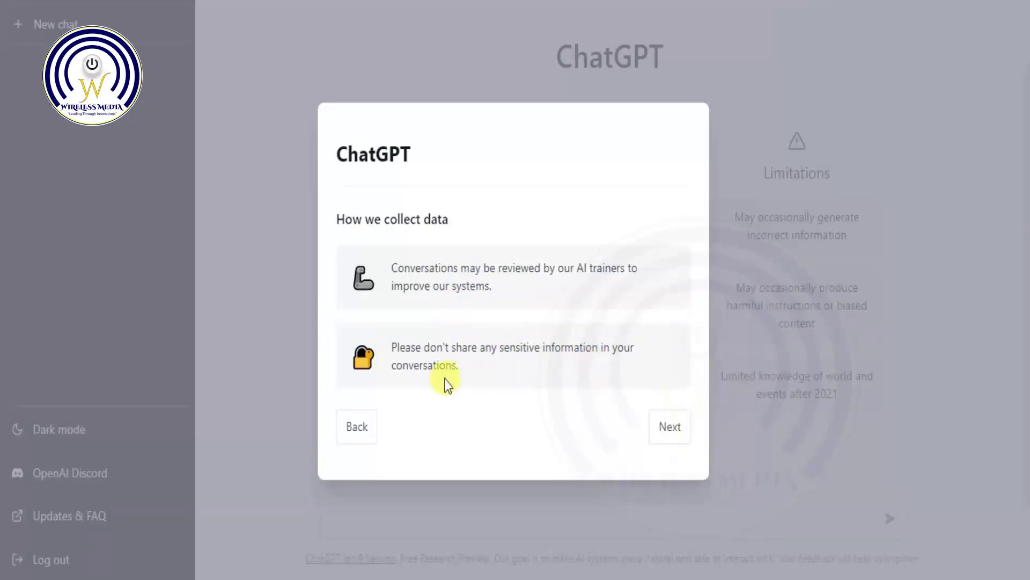
pyautogui.click(674, 430)
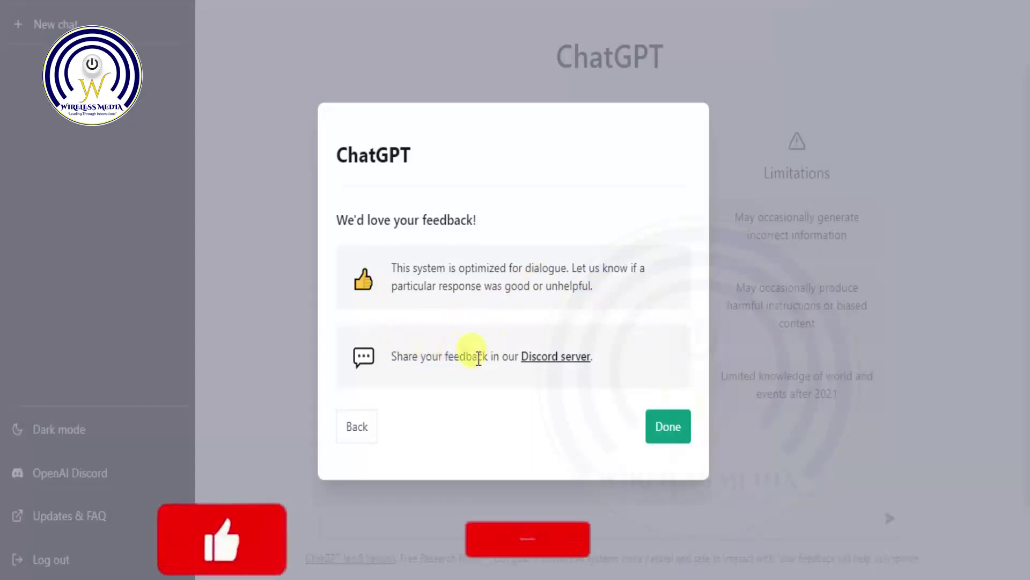
pyautogui.click(660, 427)
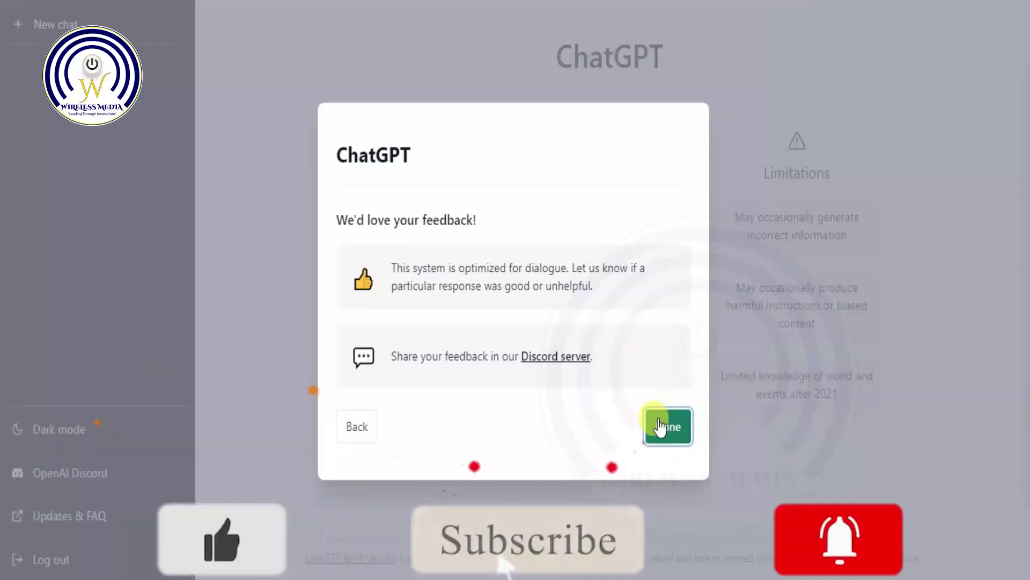
pyautogui.click(661, 427)
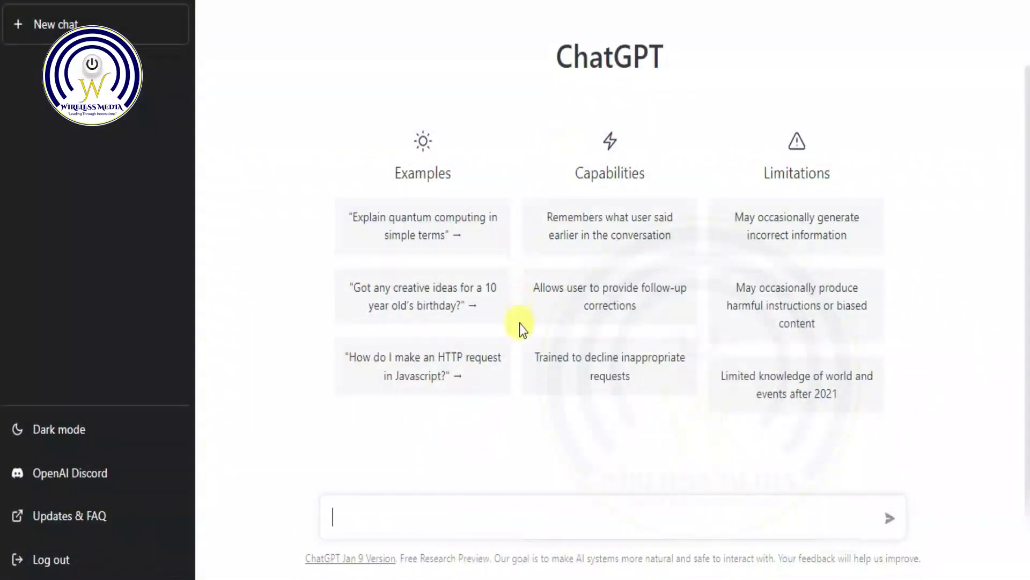
# - Send 'Hi' to ChatGPT as the first message
pyautogui.scroll(2, 520, 325)
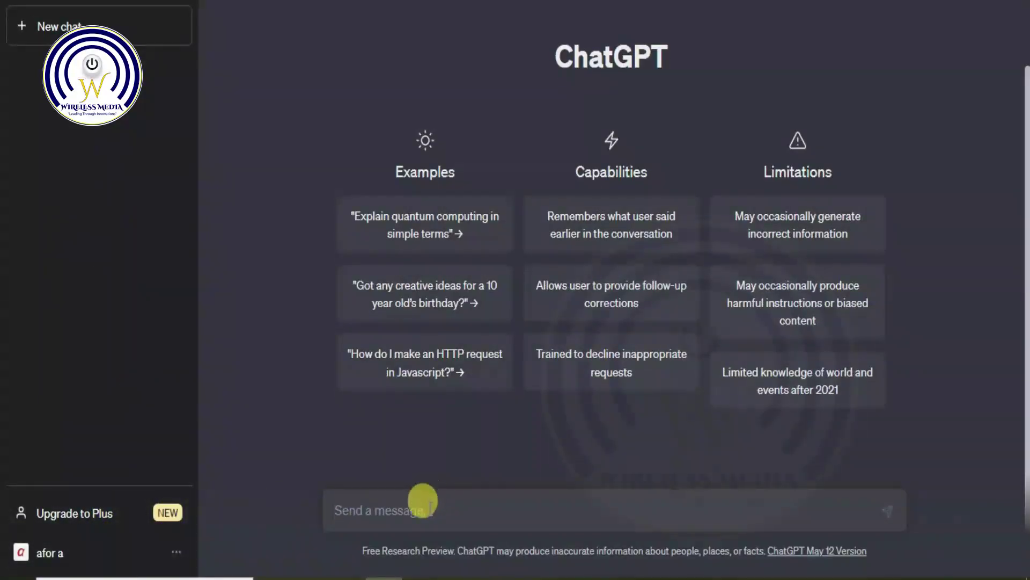
pyautogui.write('H')
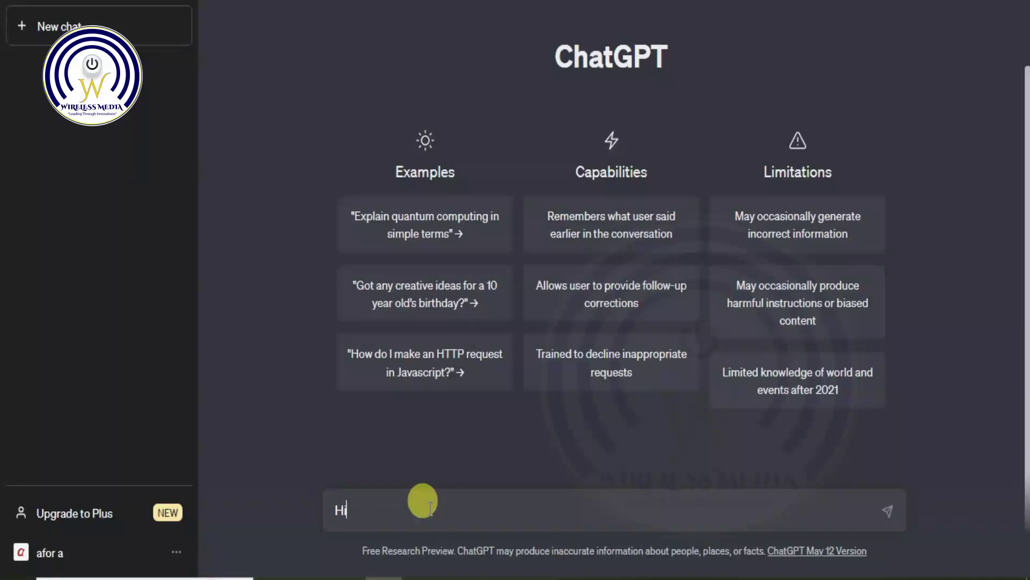
pyautogui.write('i')
pyautogui.press('Return')
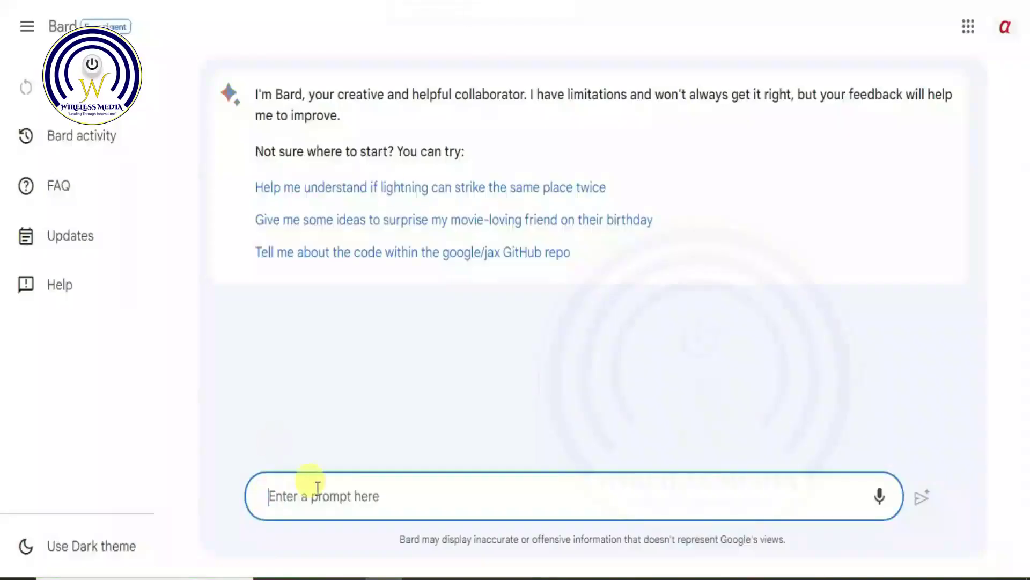
# - Greet Bard with 'Hi', then ask 'please write one line description about graphic design'
pyautogui.write('Hi')
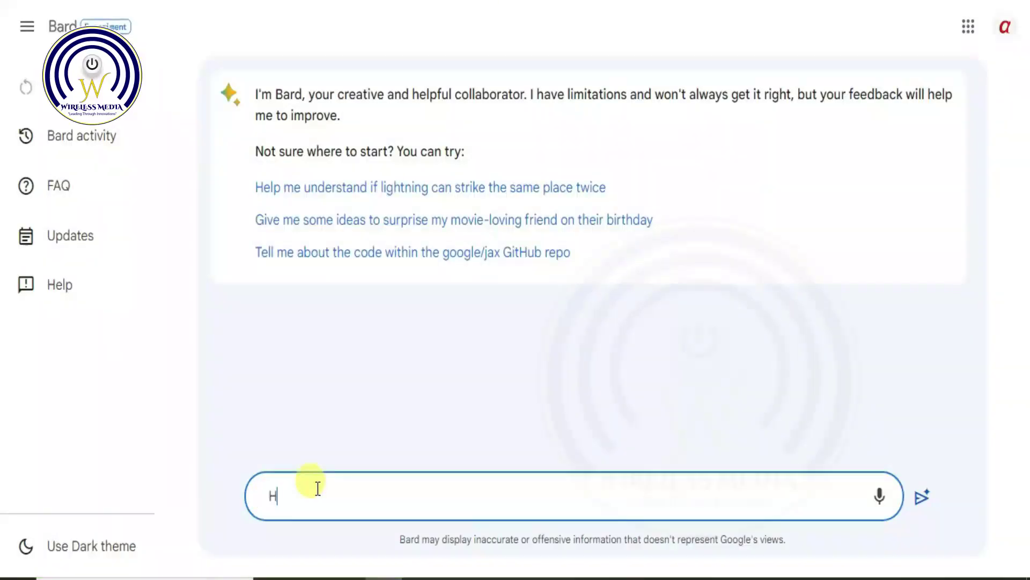
pyautogui.press('Return')
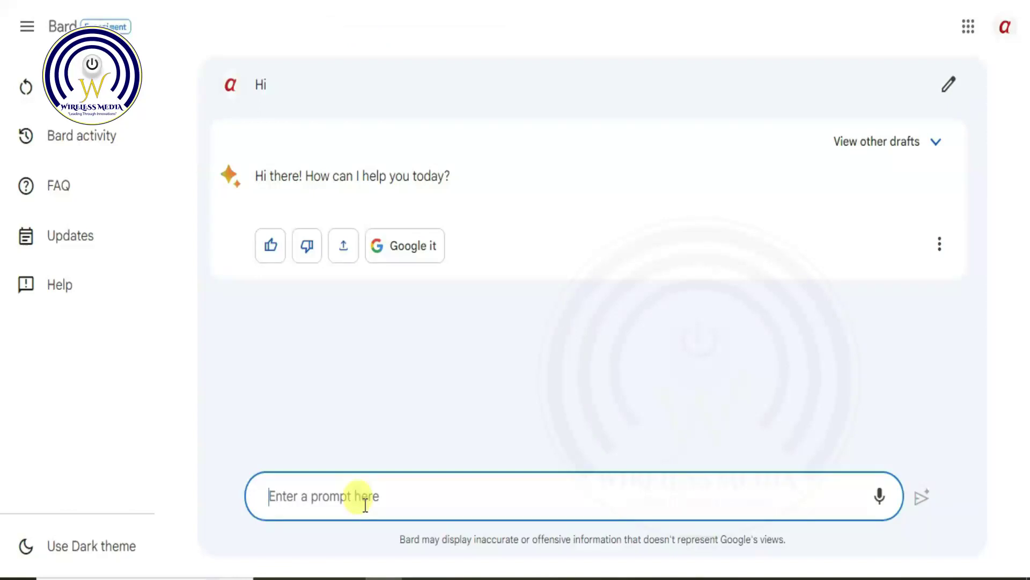
pyautogui.write('please write one l')
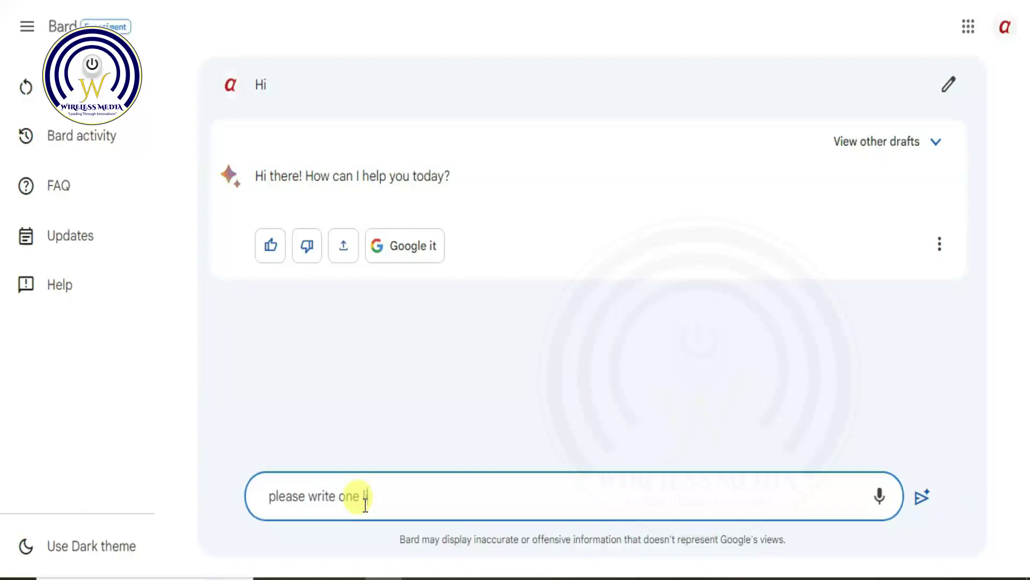
pyautogui.write('ine description about grap')
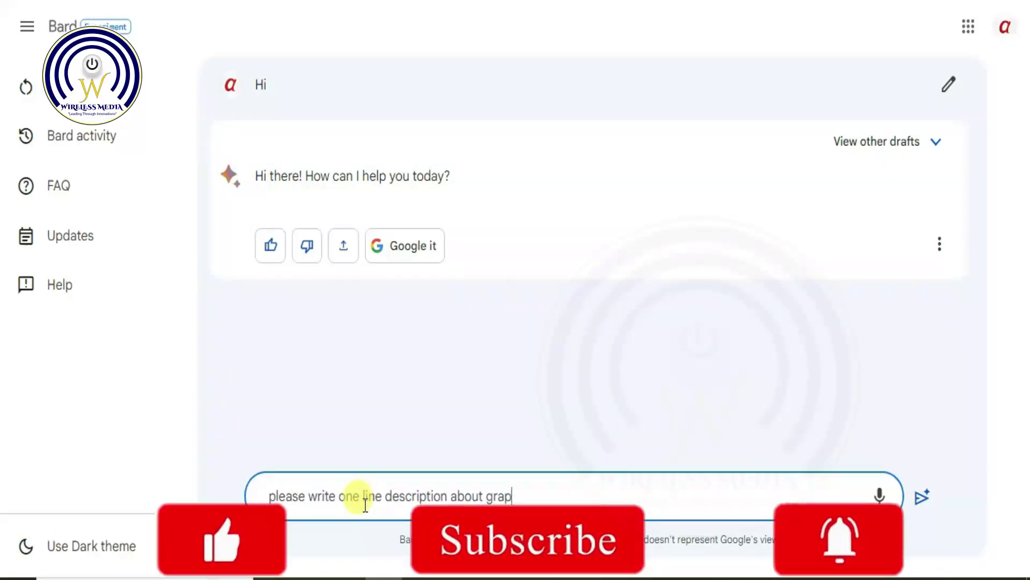
pyautogui.write('hic design')
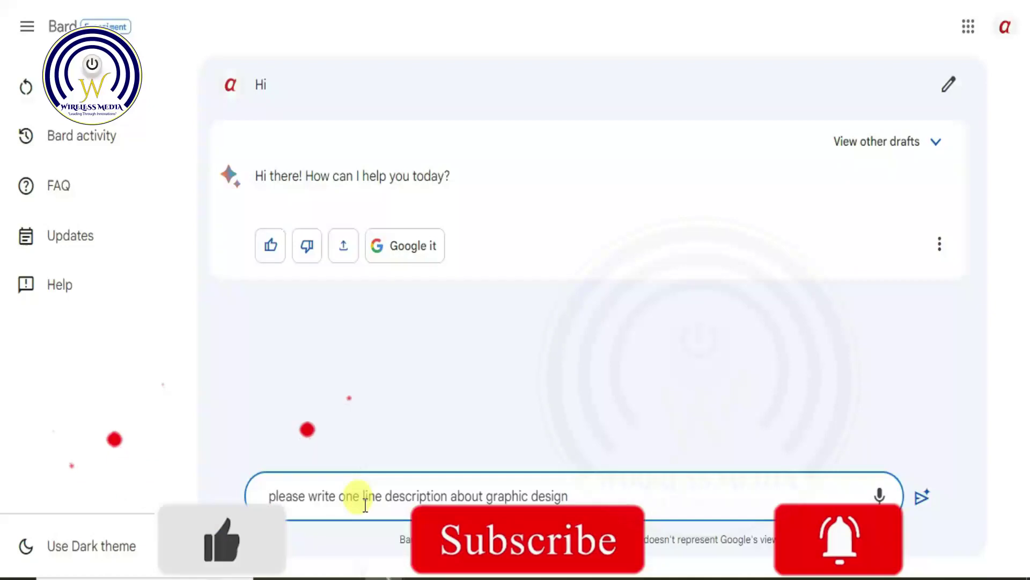
pyautogui.press('Return')
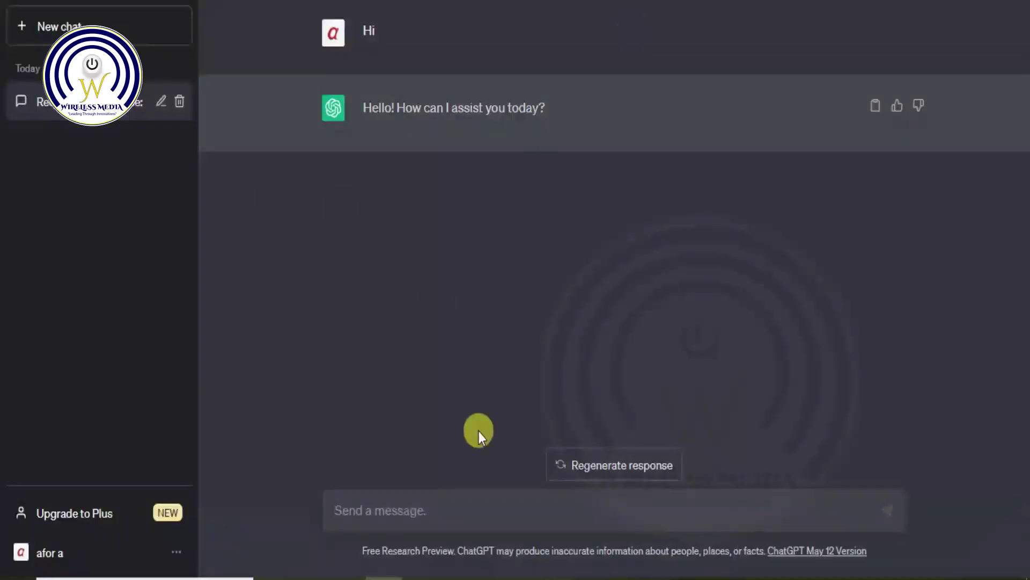
# - Paste and send 'please write one line description about graphic design' to ChatGPT
pyautogui.click(410, 506)
pyautogui.write('please write one line description about graphic design')
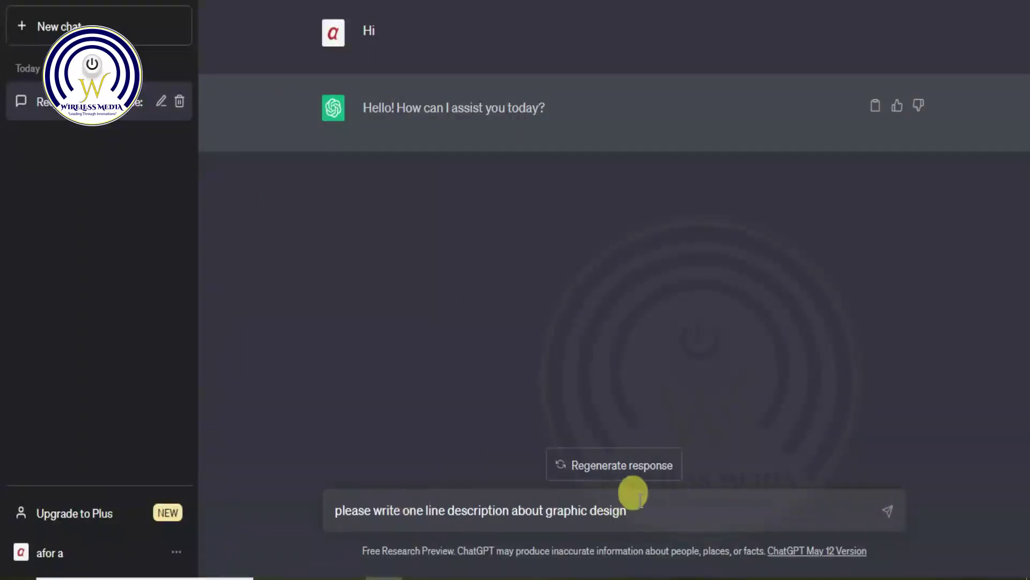
pyautogui.press('Return')
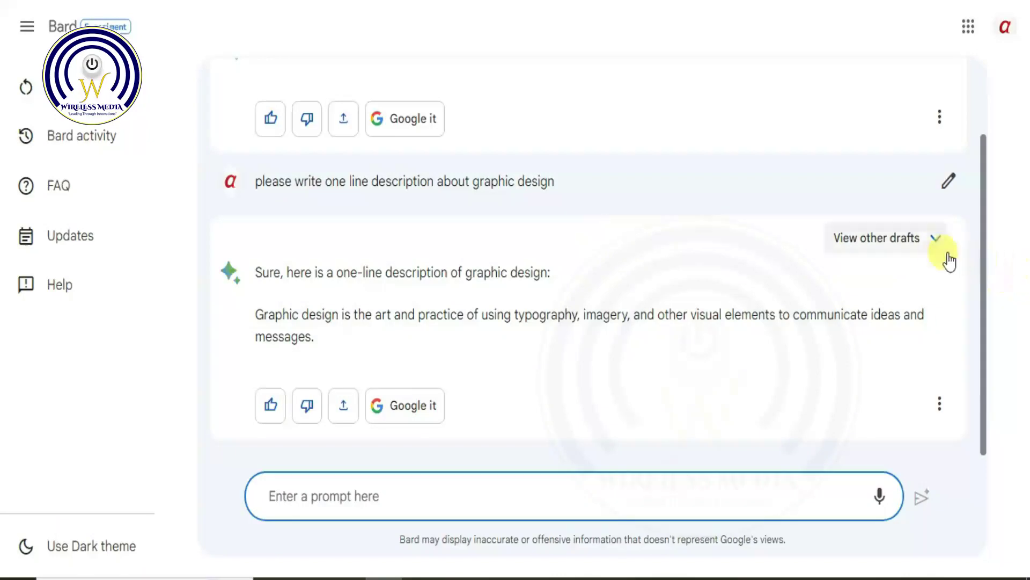
# - Open Bard's other drafts and compare Drafts 1, 2 and 3 of the graphic design answer
pyautogui.click(935, 239)
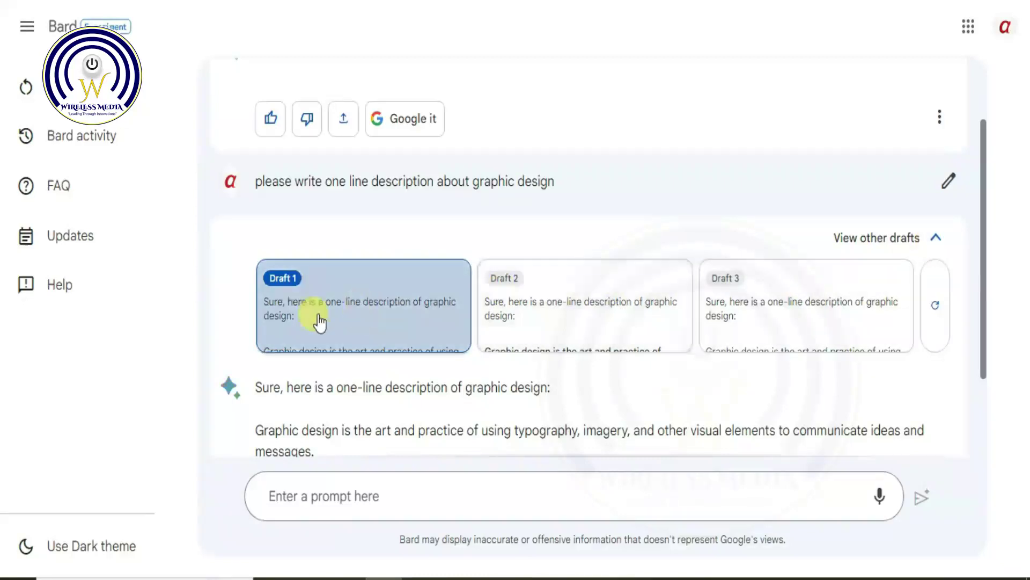
pyautogui.scroll(-2, 330, 322)
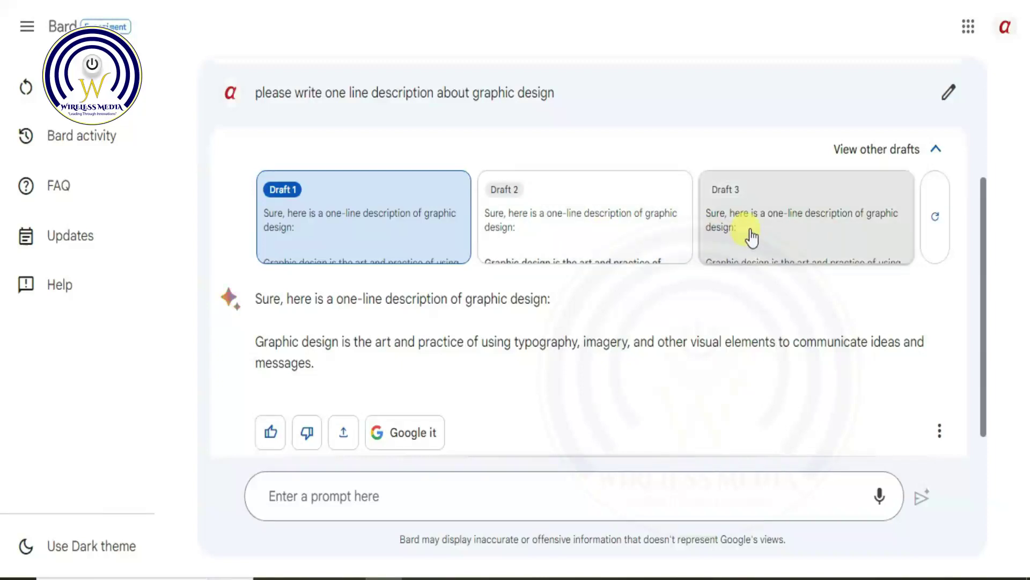
pyautogui.click(590, 240)
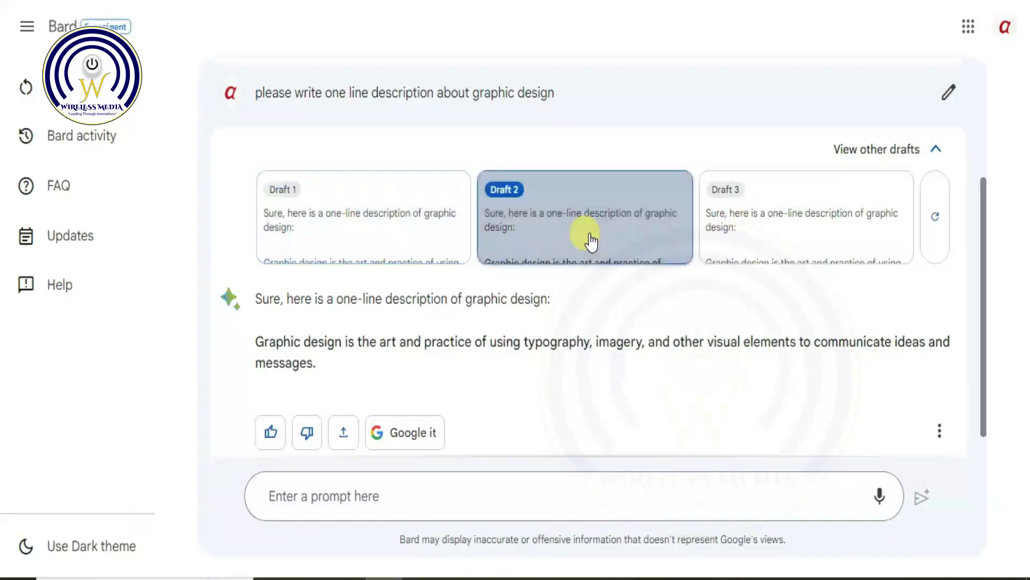
pyautogui.click(793, 248)
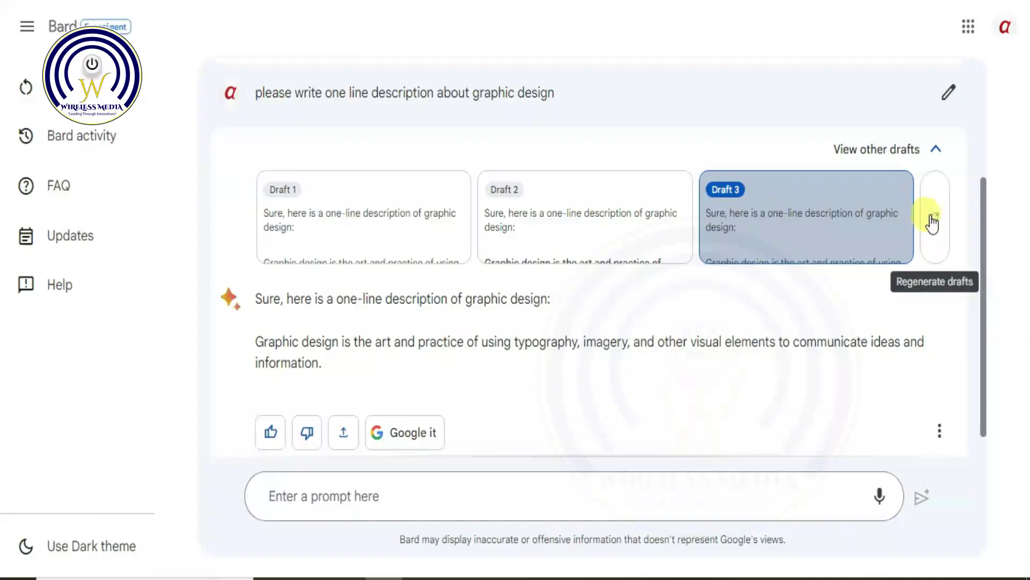
pyautogui.click(398, 223)
pyautogui.click(517, 222)
pyautogui.click(759, 223)
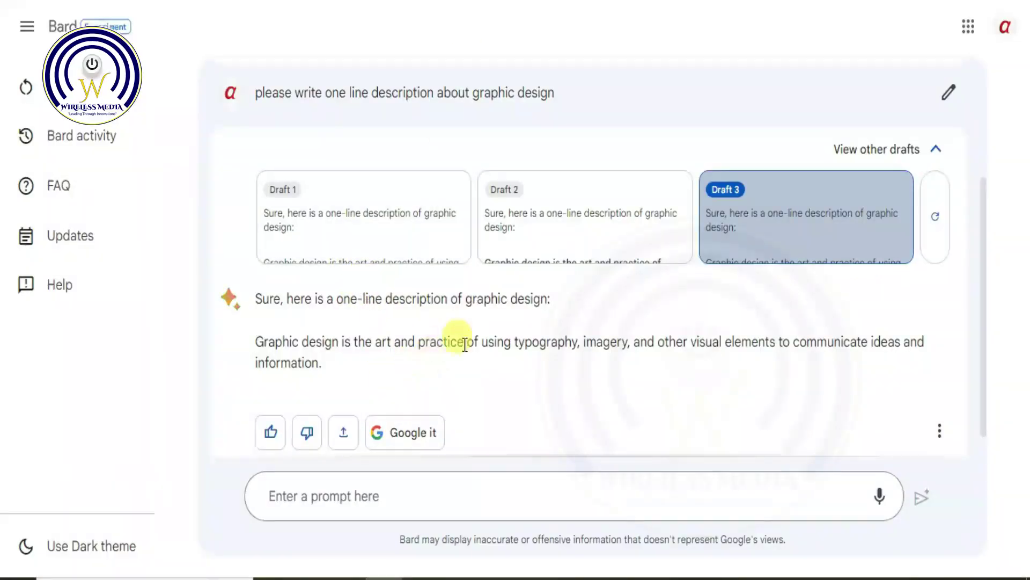
pyautogui.click(365, 225)
# - Regenerate Bard's drafts and compare the new Draft 2 and Draft 3, ending on Draft 3
pyautogui.click(935, 216)
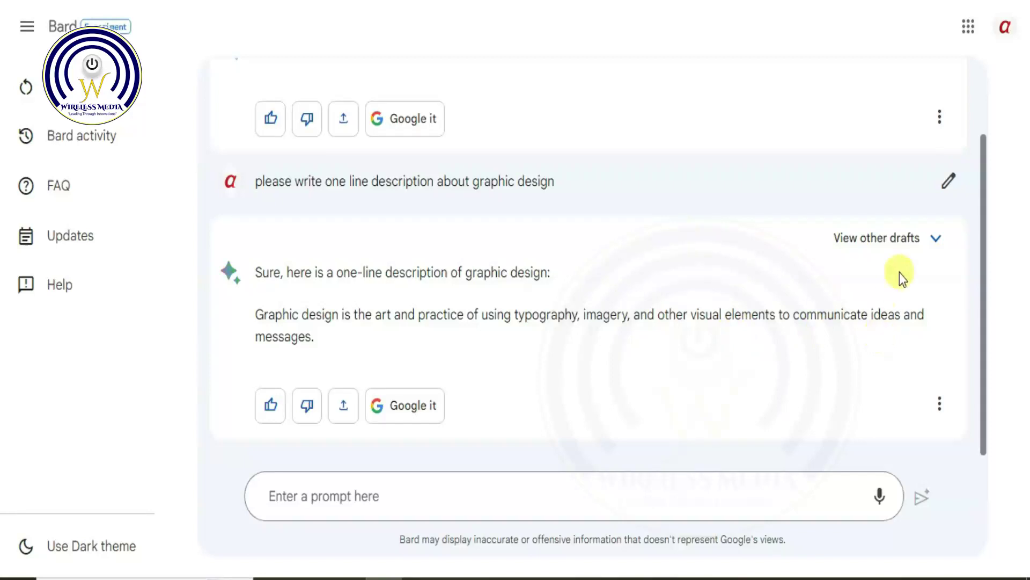
pyautogui.click(936, 240)
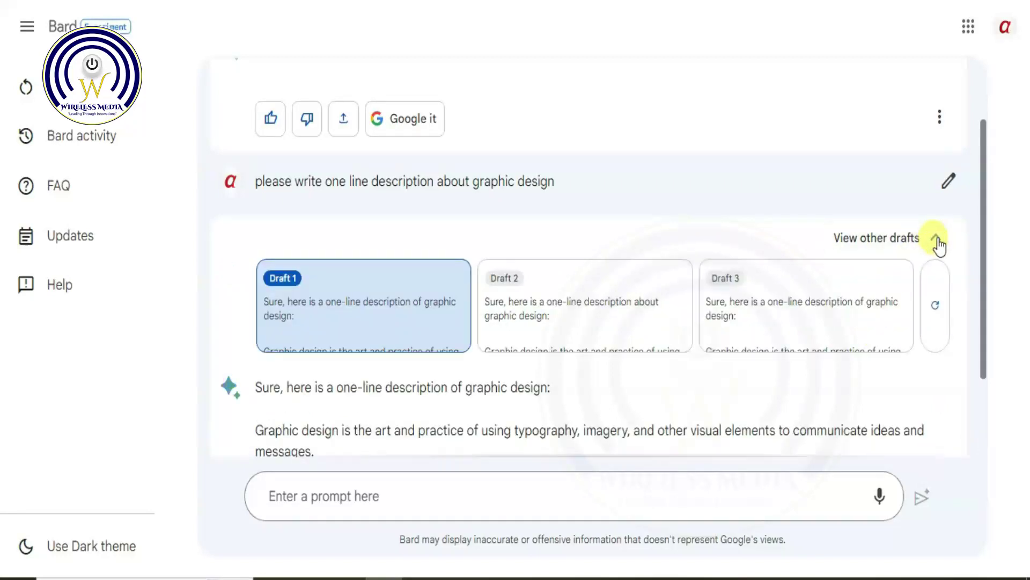
pyautogui.click(592, 315)
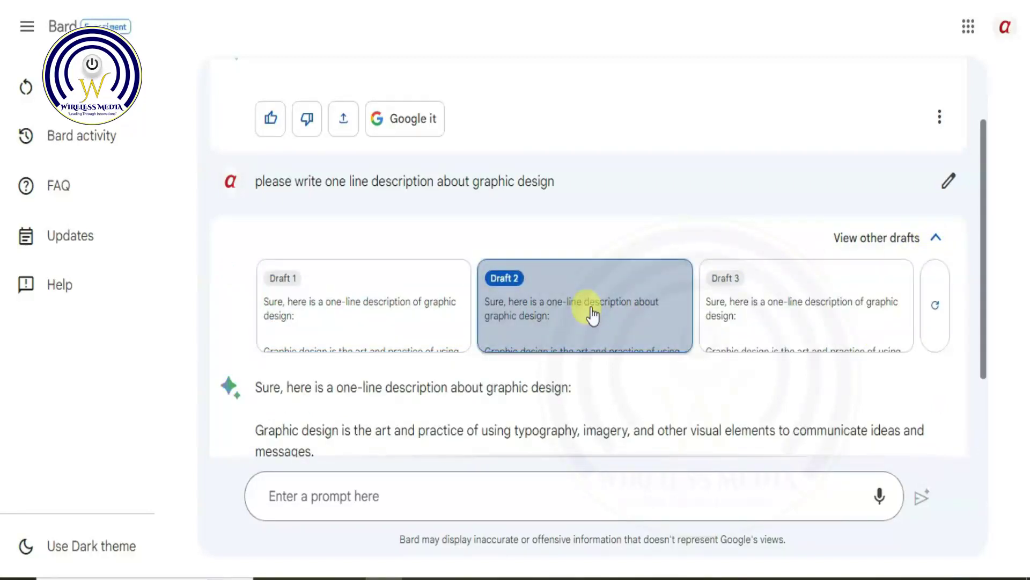
pyautogui.scroll(-2, 574, 338)
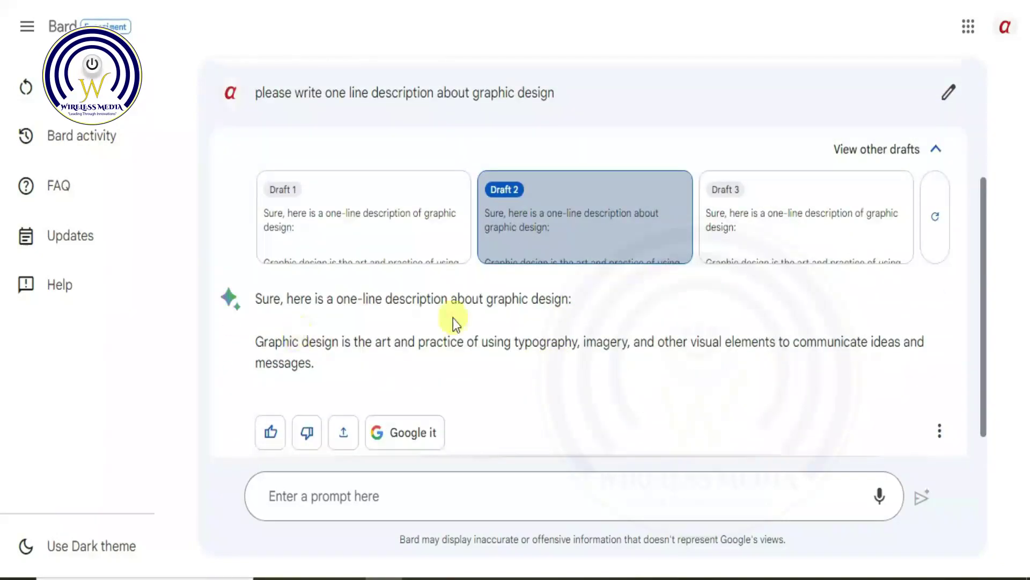
pyautogui.click(743, 221)
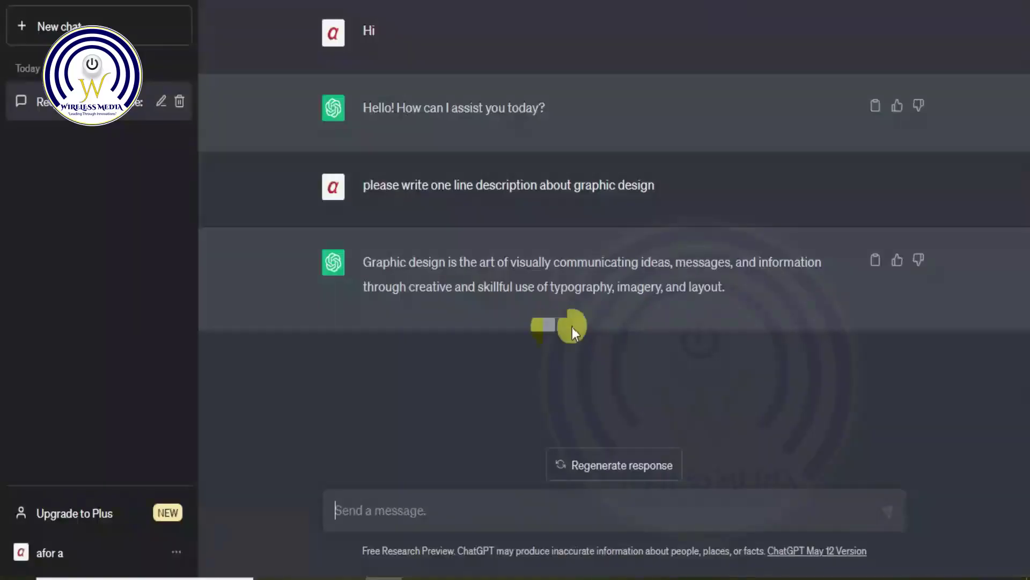
# - Regenerate ChatGPT's graphic design answer three times, reaching version 4/4
pyautogui.click(591, 467)
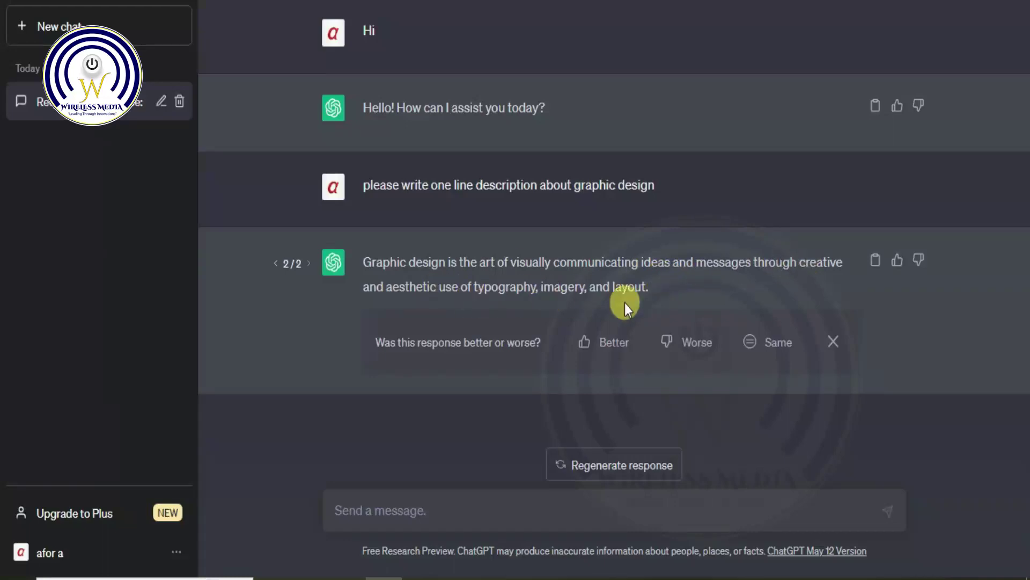
pyautogui.click(599, 465)
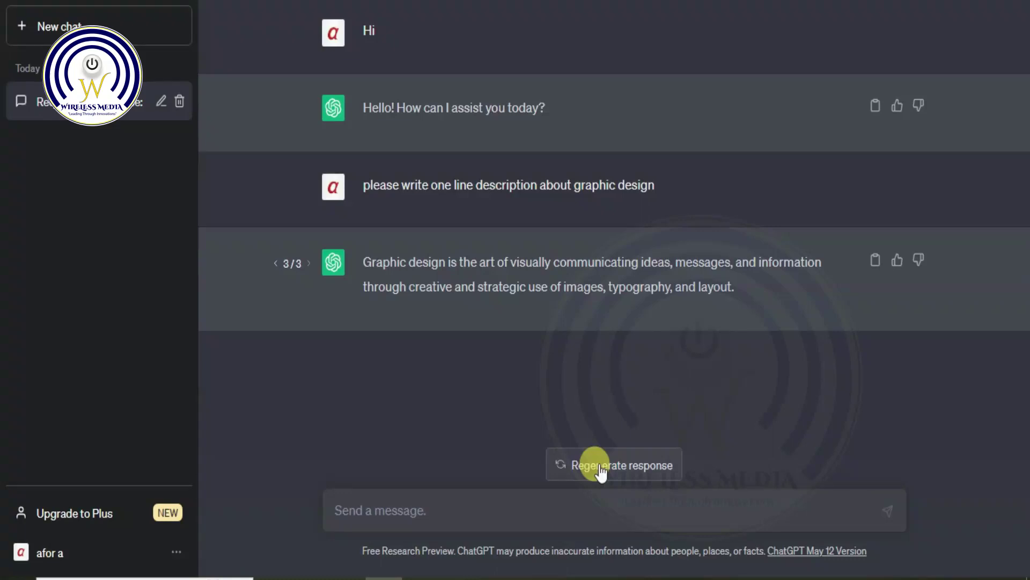
pyautogui.click(601, 467)
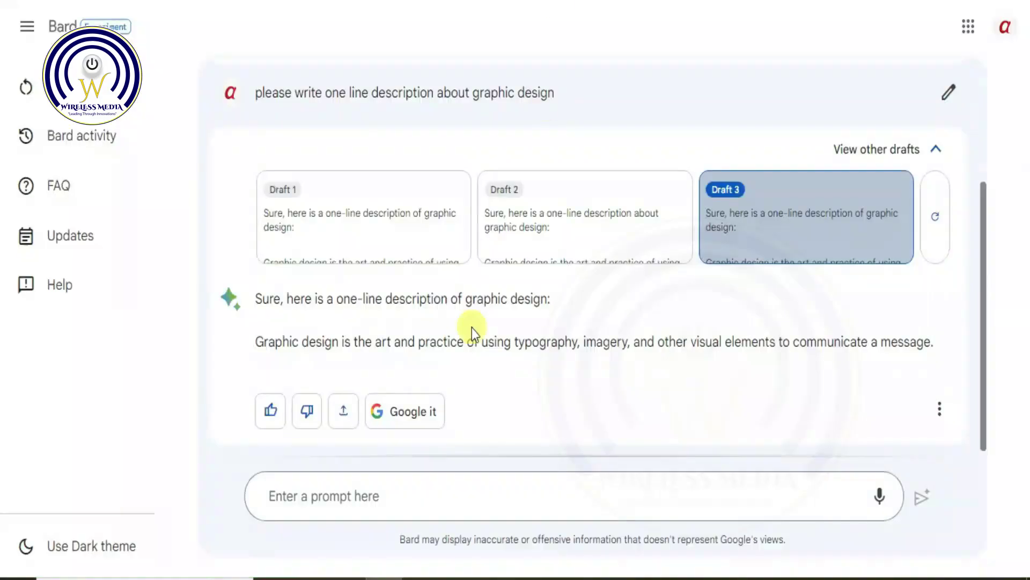
# - Copy Bard's one-line graphic design description through its More options menu
pyautogui.moveTo(257, 342); pyautogui.dragTo(940, 356)
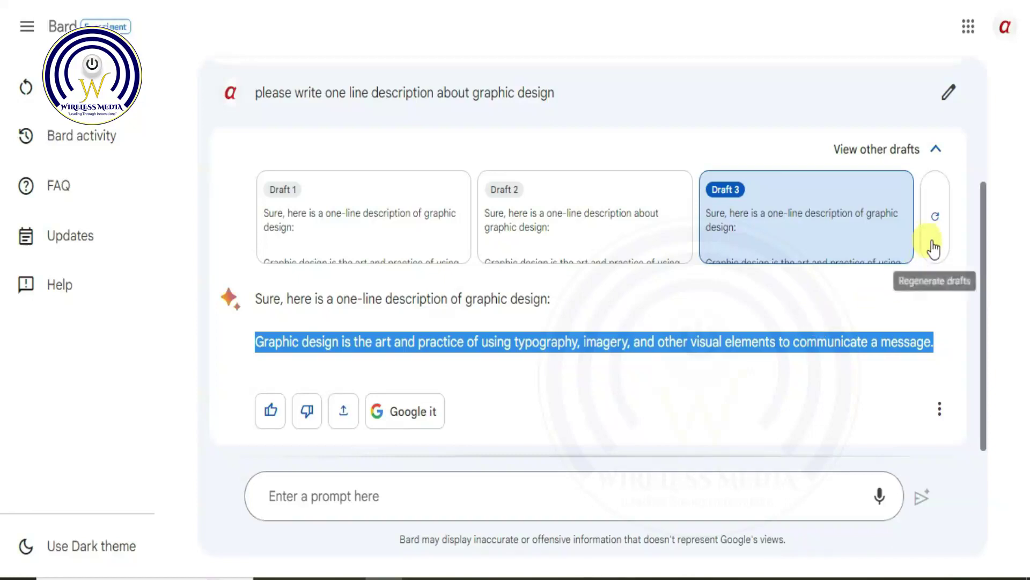
pyautogui.click(941, 412)
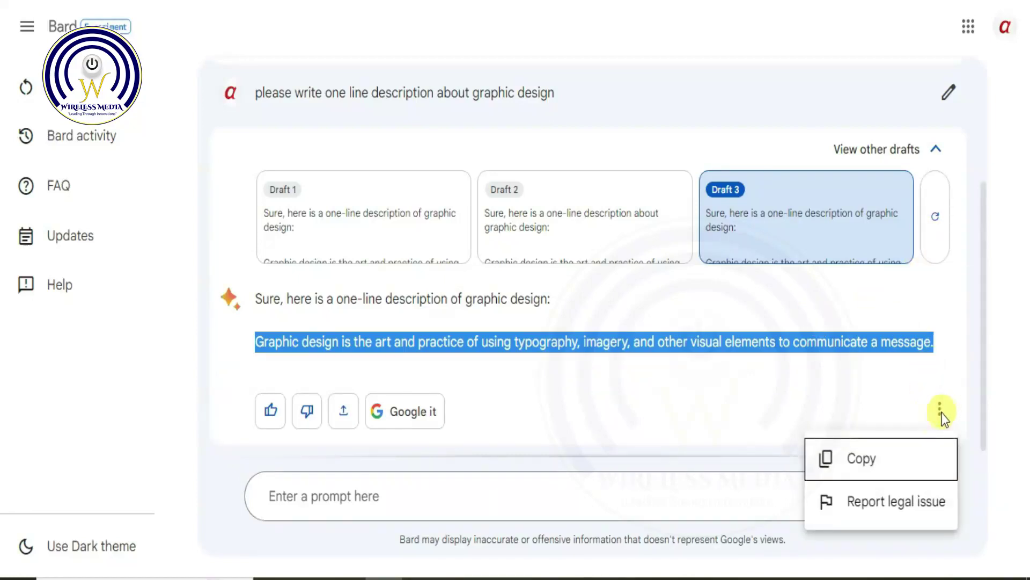
pyautogui.click(855, 467)
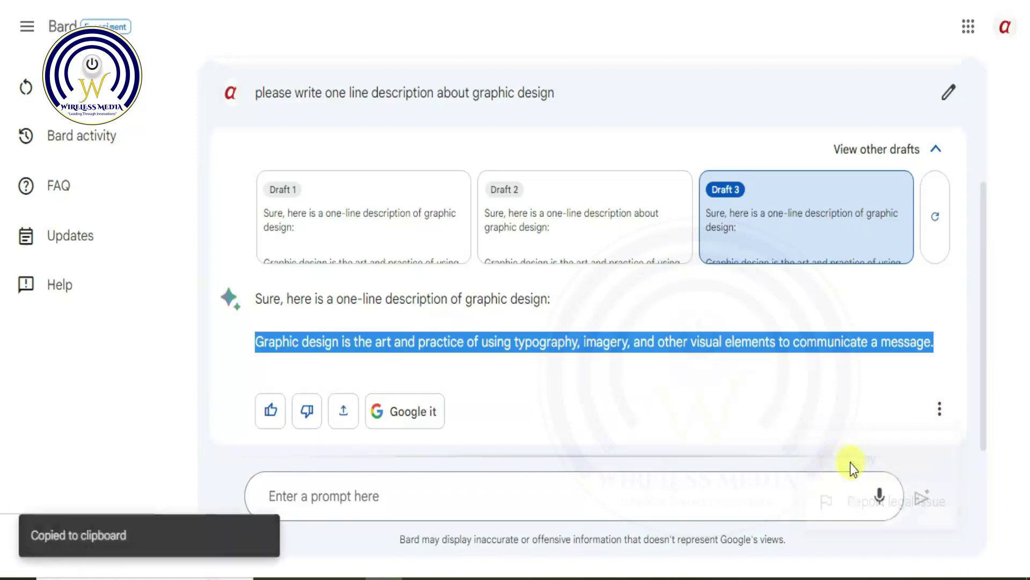
# - Send 'please write one line description about online courses' to Bard and ChatGPT, viewing Bard's Draft 3
pyautogui.scroll(3, 680, 240)
pyautogui.click(311, 494)
pyautogui.write('please write one line description about')
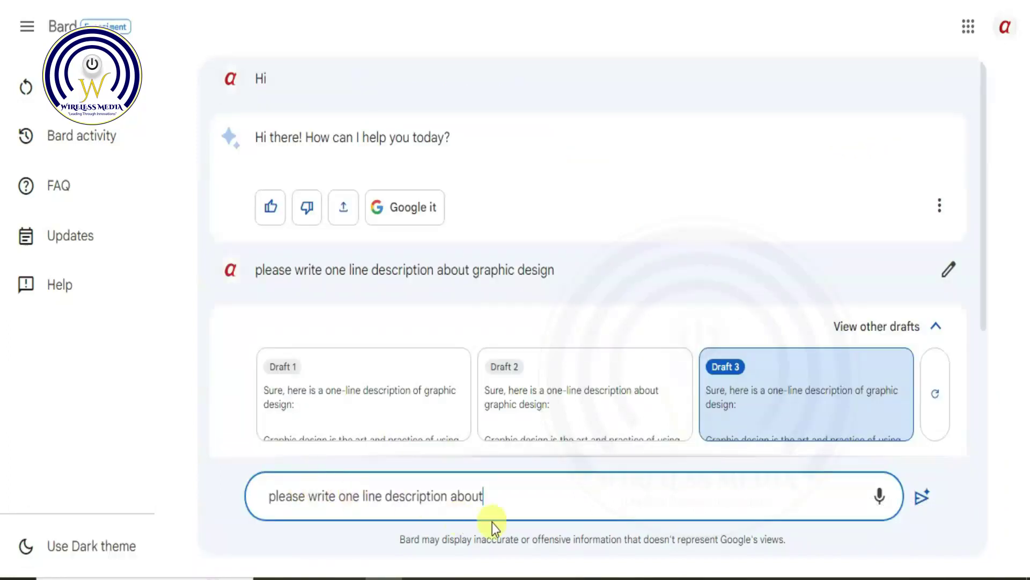
pyautogui.write(' online courses')
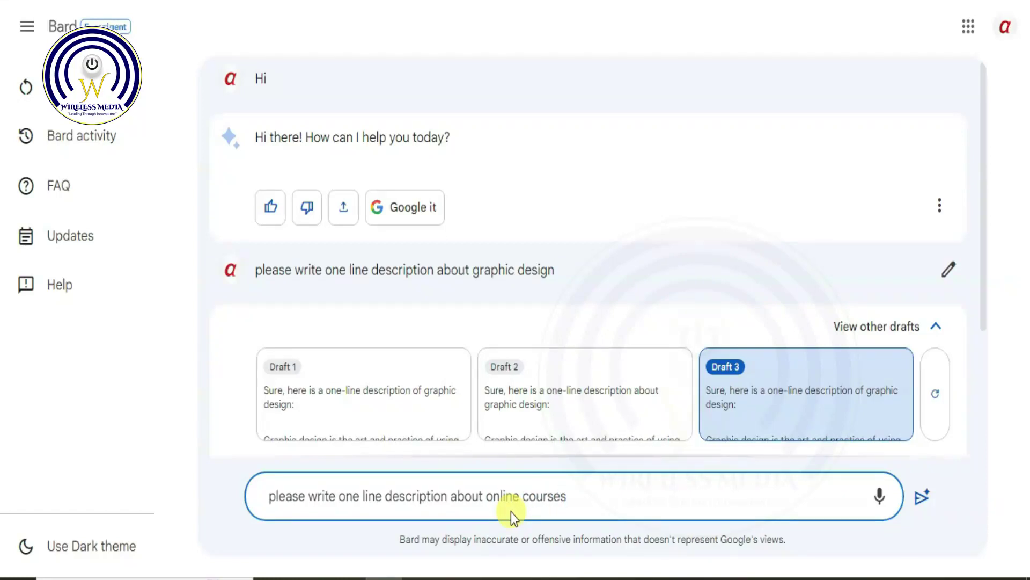
pyautogui.press('Return')
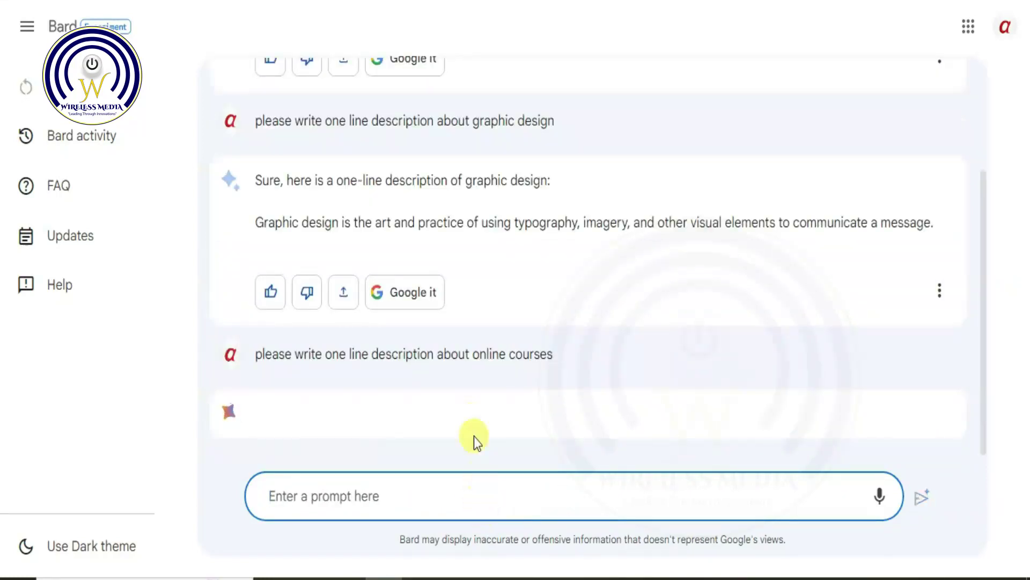
pyautogui.moveTo(553, 181); pyautogui.dragTo(254, 180)
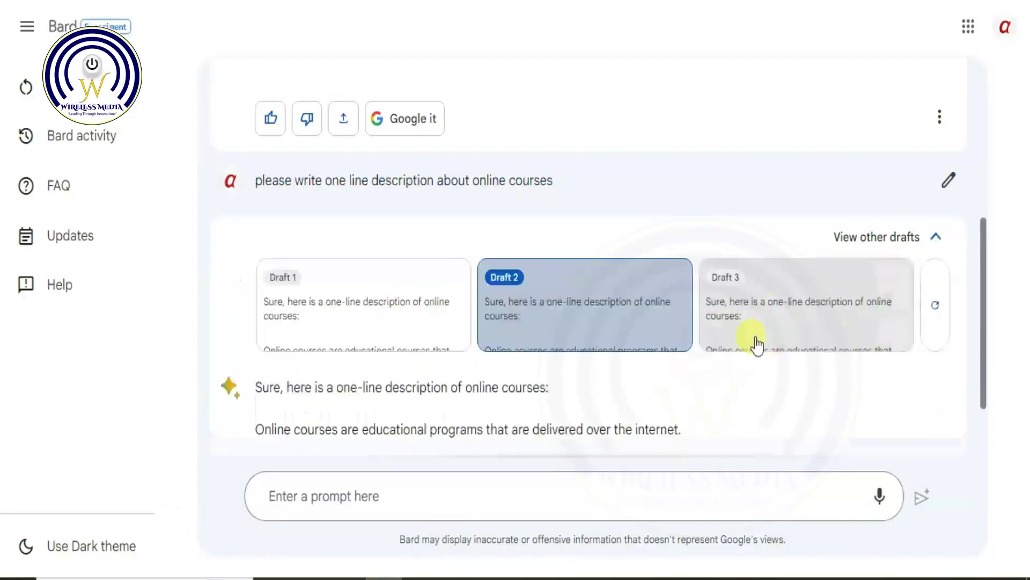
pyautogui.click(754, 344)
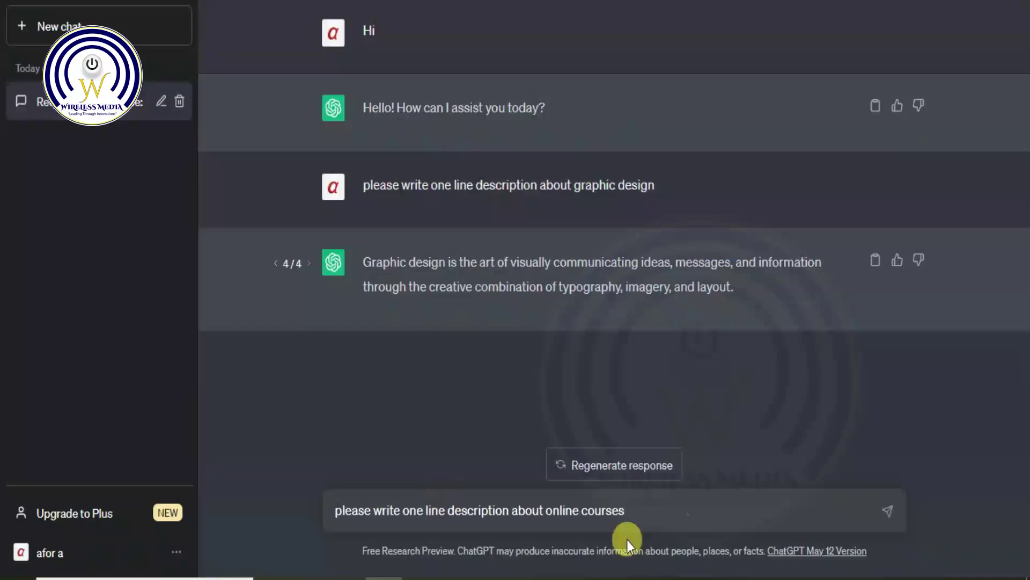
pyautogui.press('Return')
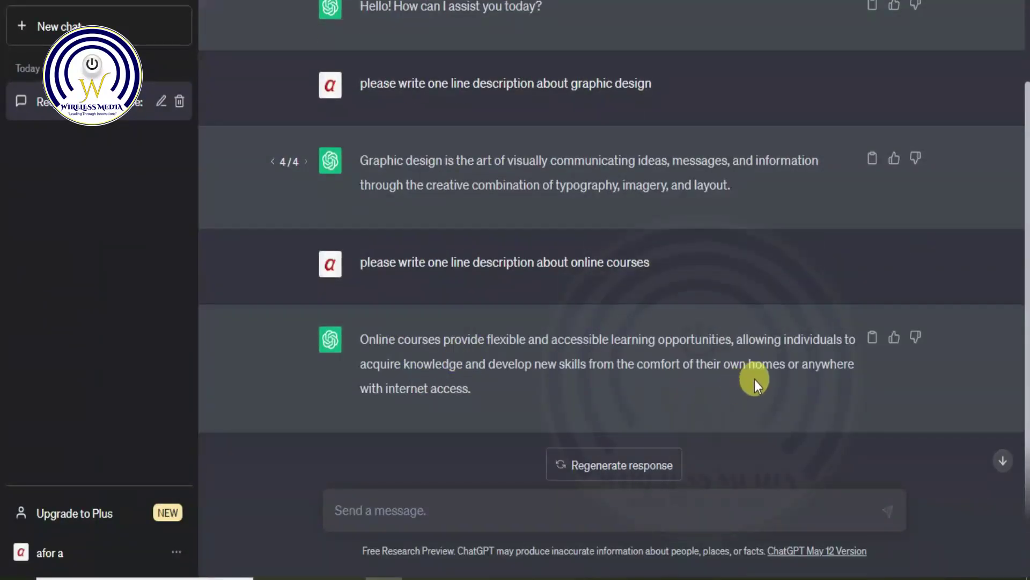
# - Regenerate ChatGPT's online courses answer to five versions, step back to 4/5, then send the digital marketing prompt to Bard
pyautogui.click(651, 468)
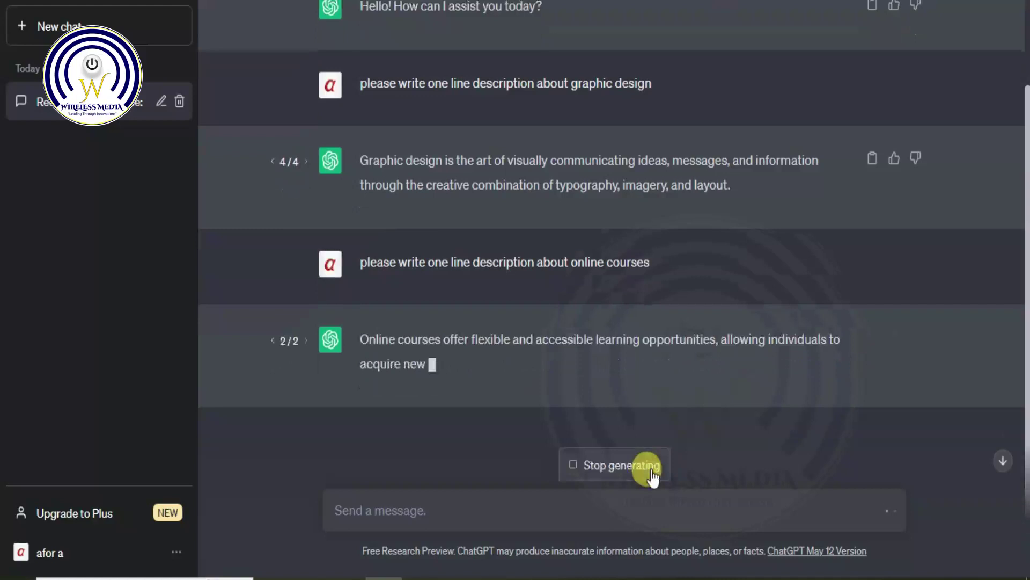
pyautogui.click(651, 470)
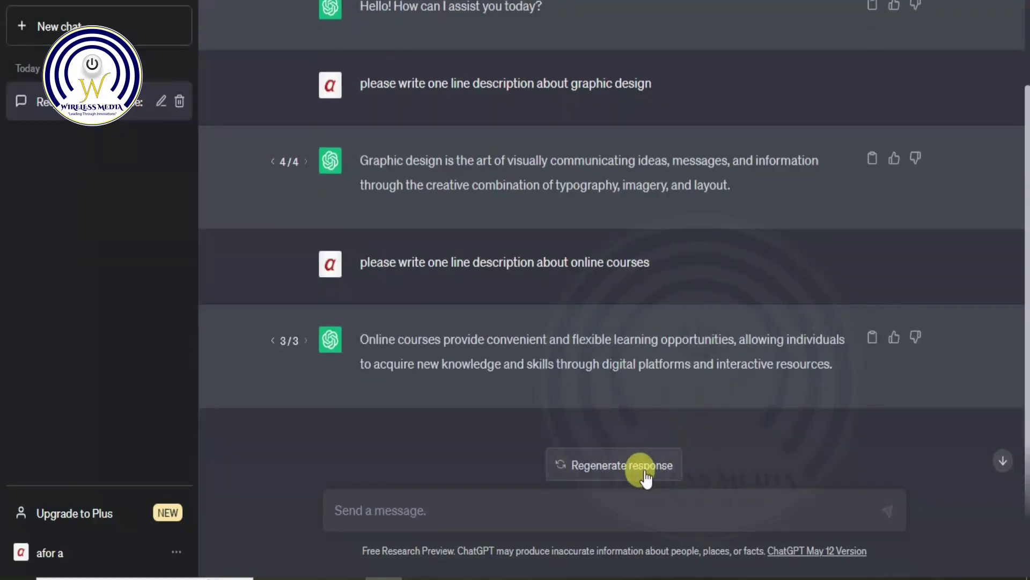
pyautogui.click(644, 472)
pyautogui.click(605, 467)
pyautogui.click(272, 343)
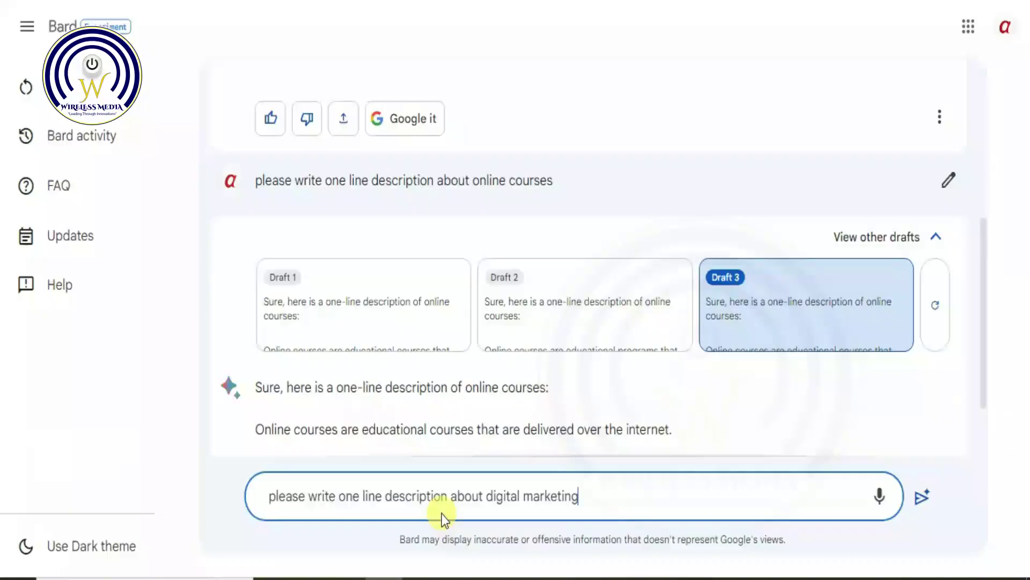
pyautogui.press('Return')
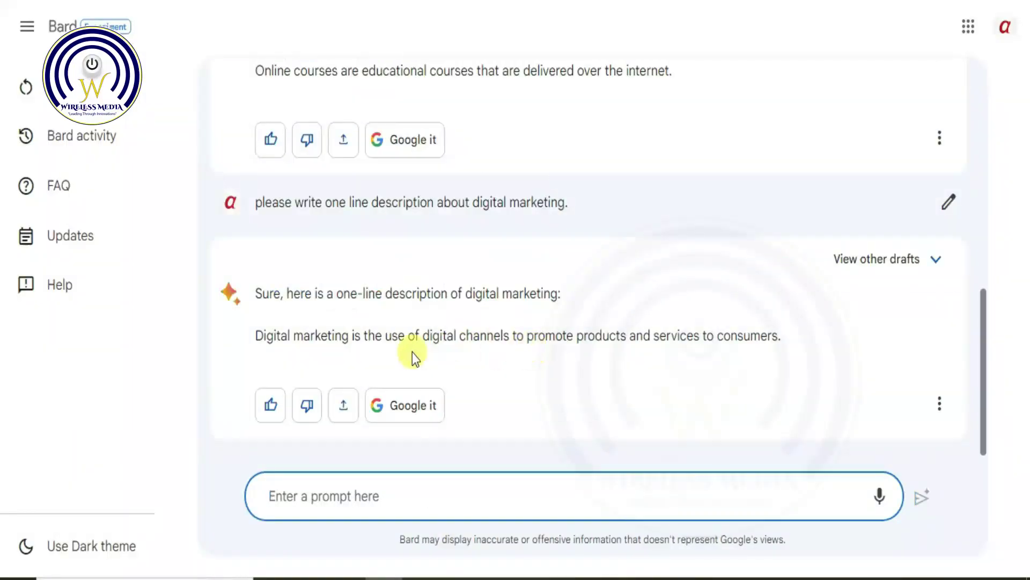
# - Compare Bard's Draft 2 and Draft 3 answers for digital marketing
pyautogui.click(930, 262)
pyautogui.click(544, 337)
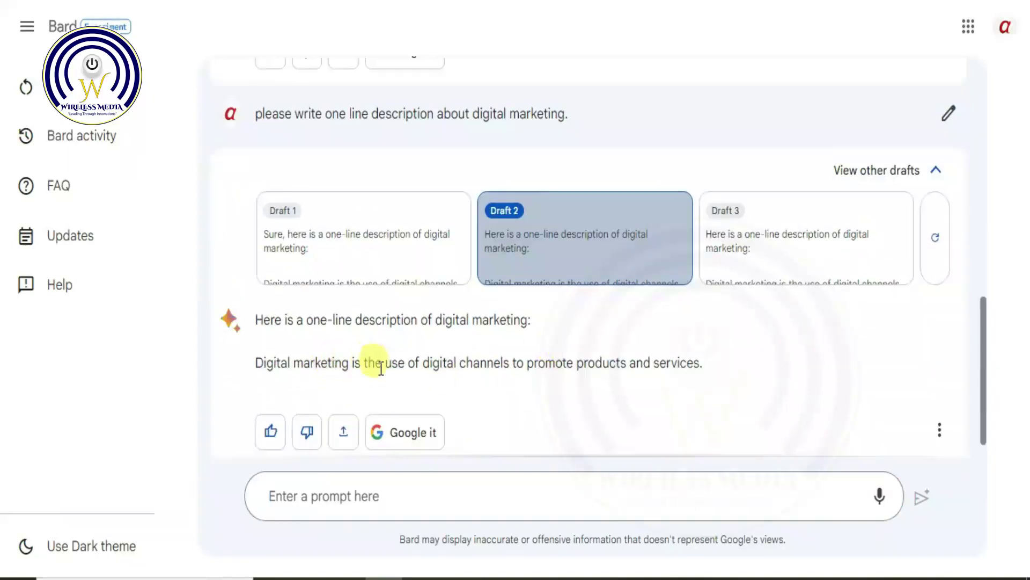
pyautogui.click(782, 243)
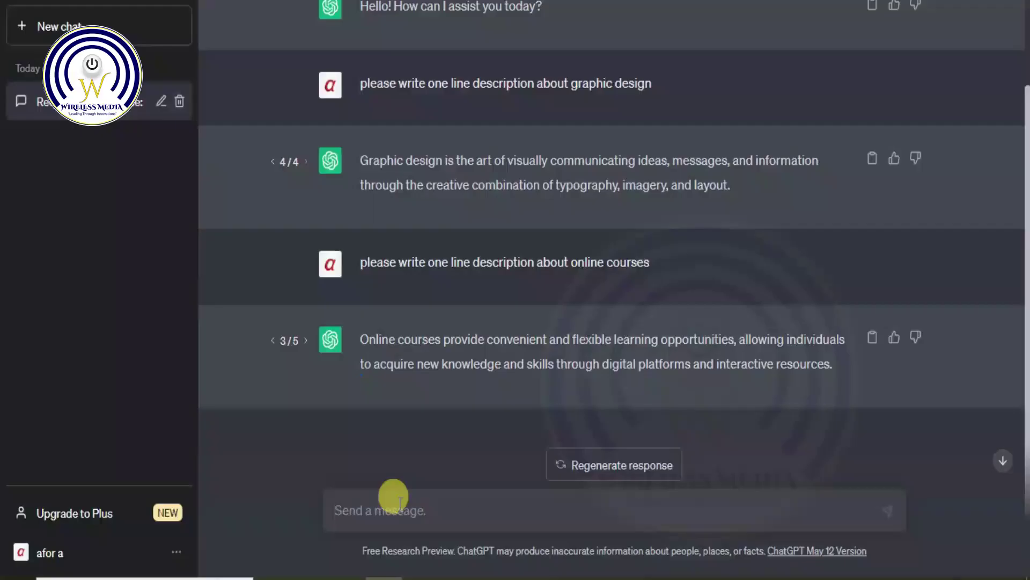
# - Send 'please write one line description about digital marketing.' to ChatGPT
pyautogui.click(399, 502)
pyautogui.write('please write one line description about digital marketing.')
pyautogui.click(889, 510)
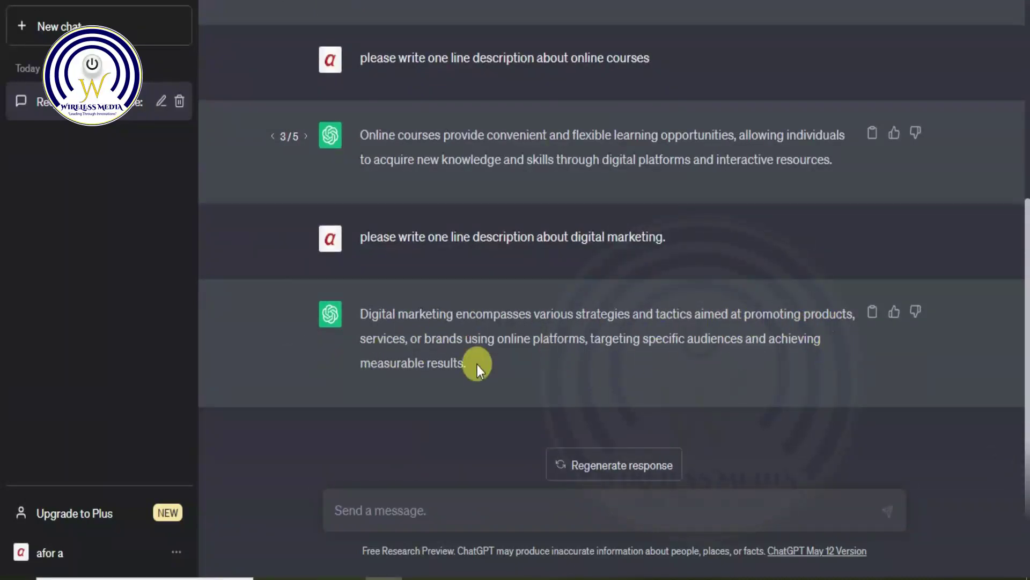
# - Regenerate the digital marketing description until eight versions (8/8) exist
pyautogui.click(639, 463)
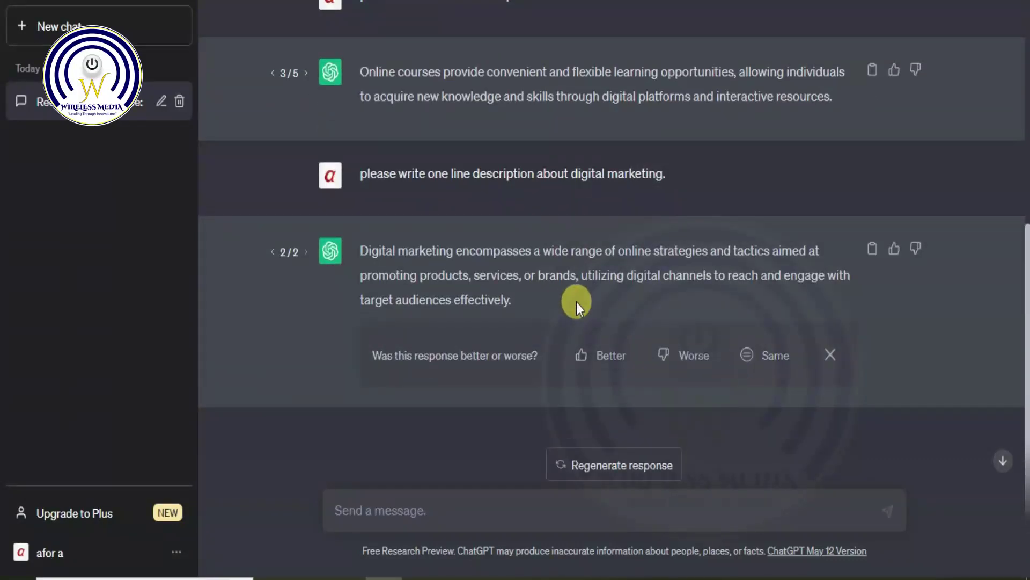
pyautogui.click(605, 462)
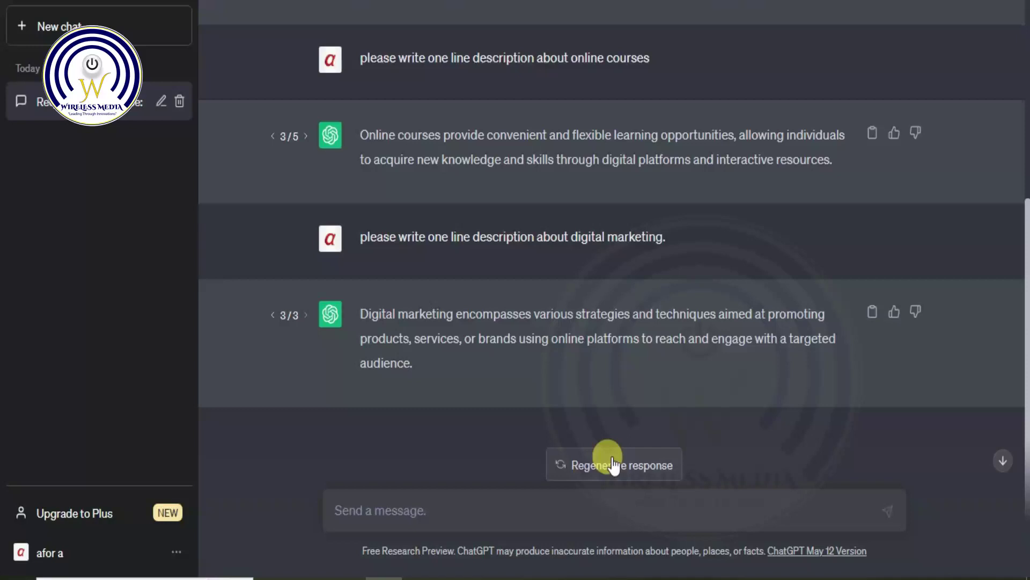
pyautogui.click(613, 464)
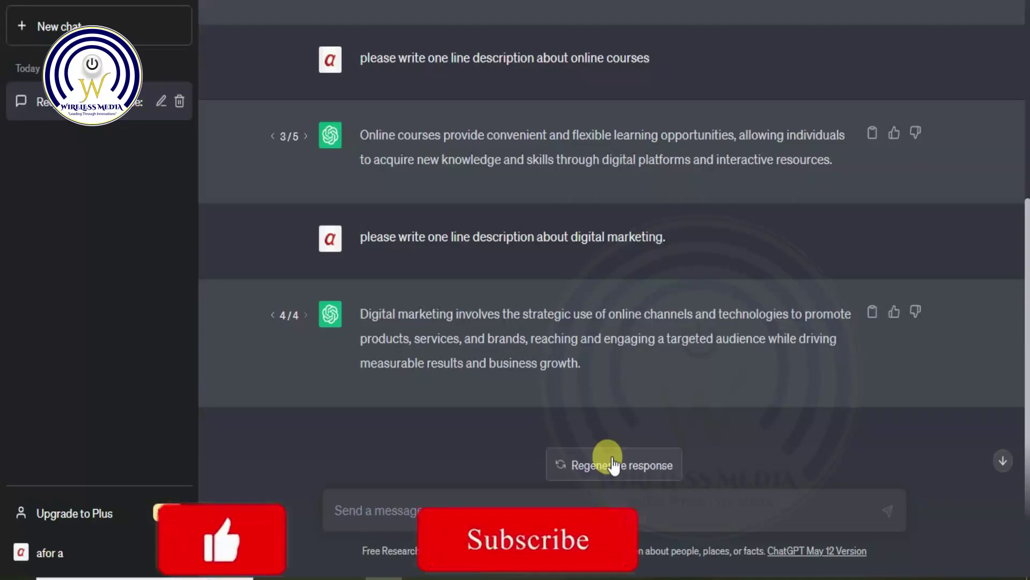
pyautogui.click(613, 464)
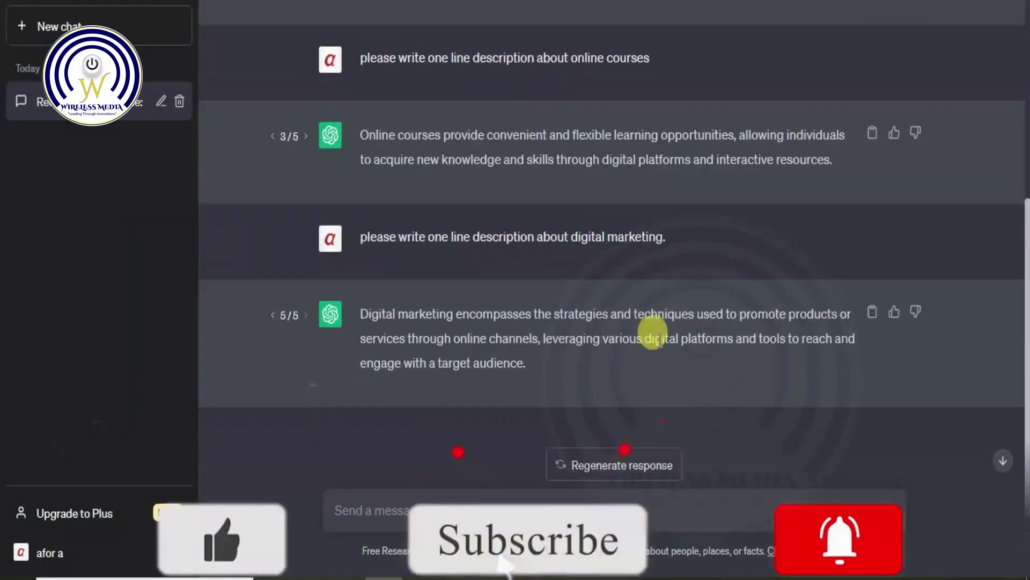
pyautogui.click(610, 464)
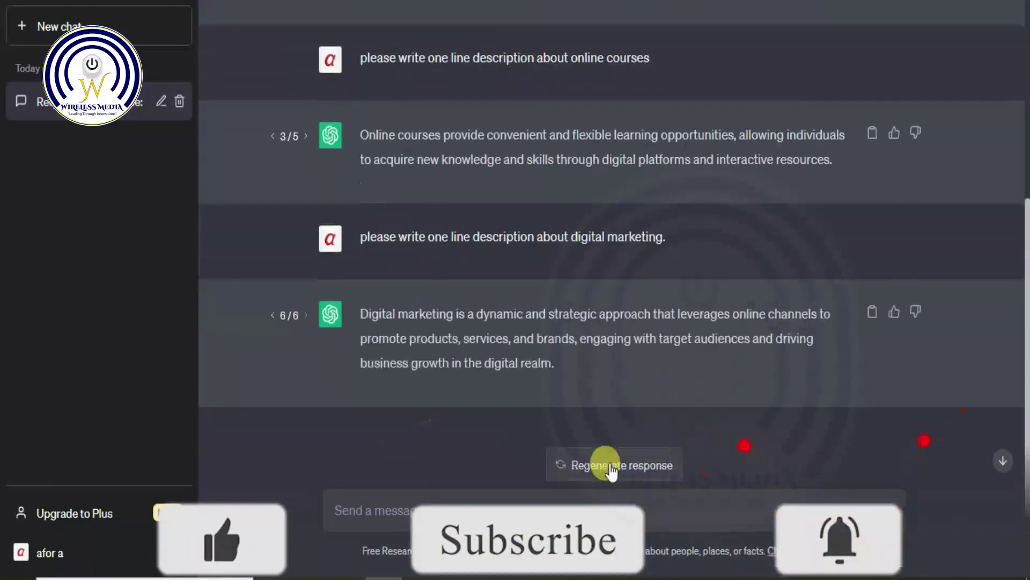
pyautogui.click(609, 463)
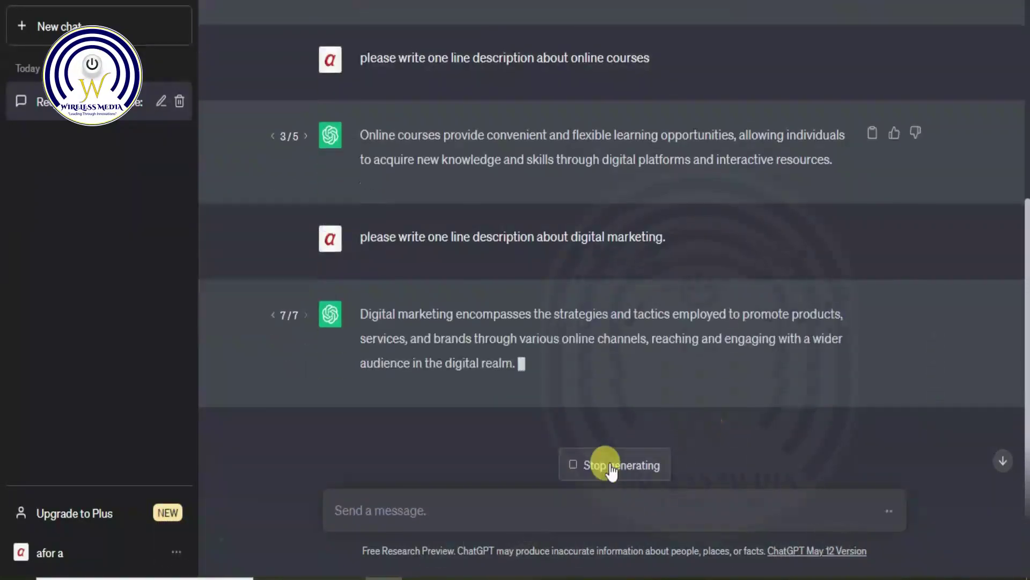
pyautogui.click(612, 467)
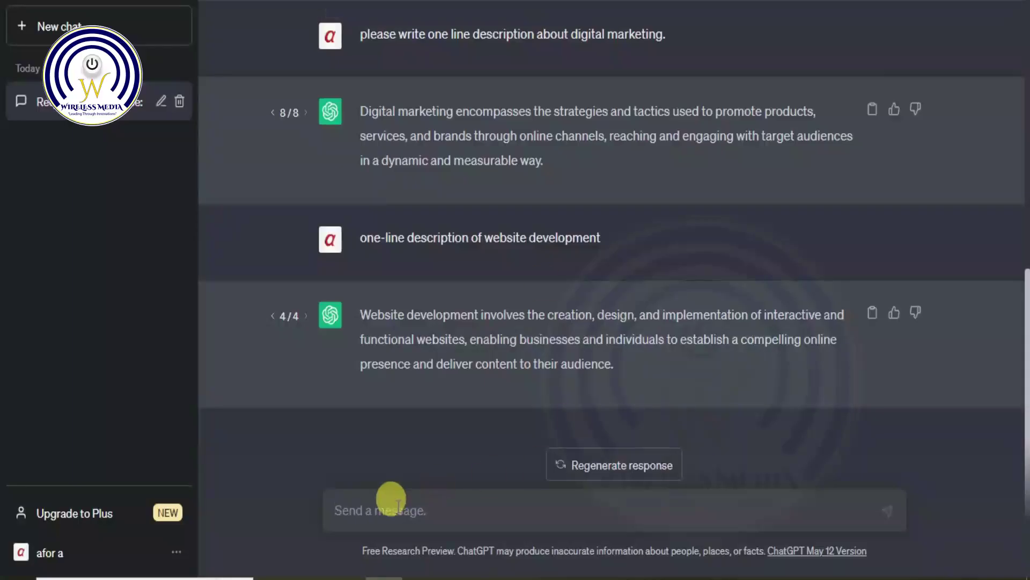
# - Begin typing the 'Today date' question in ChatGPT's message box
pyautogui.write('To')
pyautogui.press('BackSpace')
pyautogui.press('BackSpace')
pyautogui.write('Today date')
# - Send 'Today date' to ChatGPT, which replies May 20, 2023
pyautogui.press('Return')
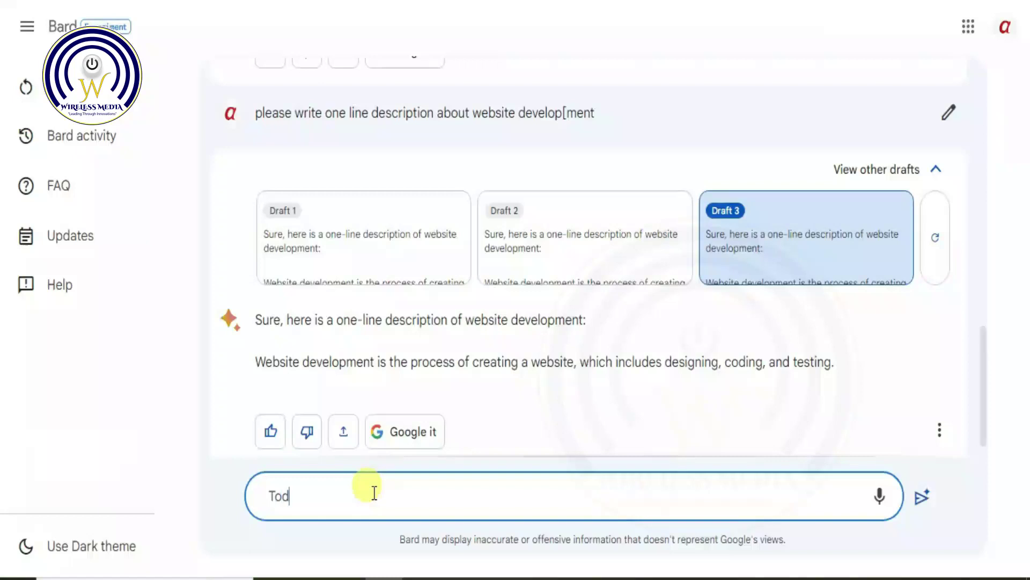
# - Send 'Today date' to Bard, which answers Saturday, May 20, 2023
pyautogui.press('Return')
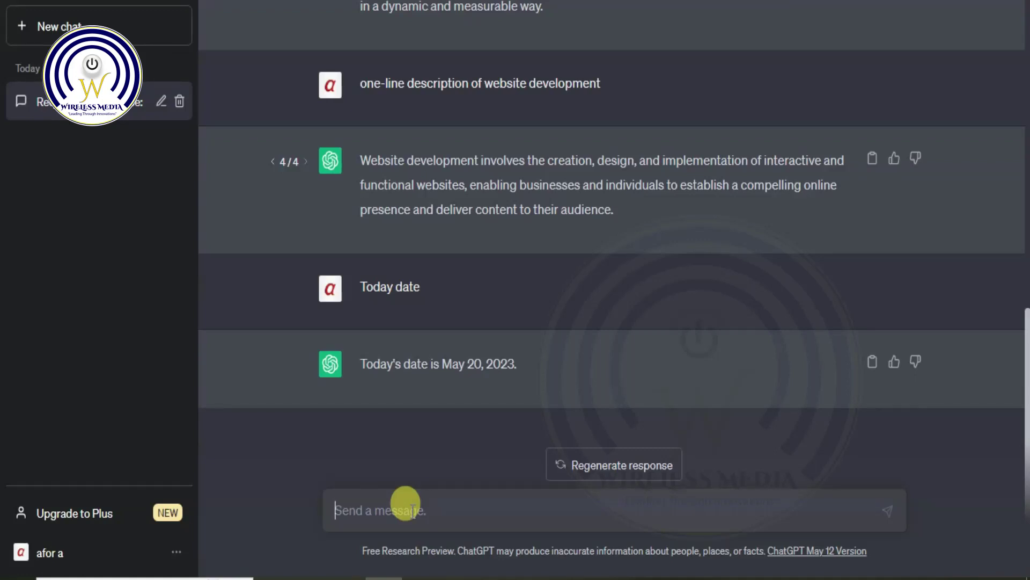
# - Ask ChatGPT 'current indian prime minister' and select the question text
pyautogui.write('current in')
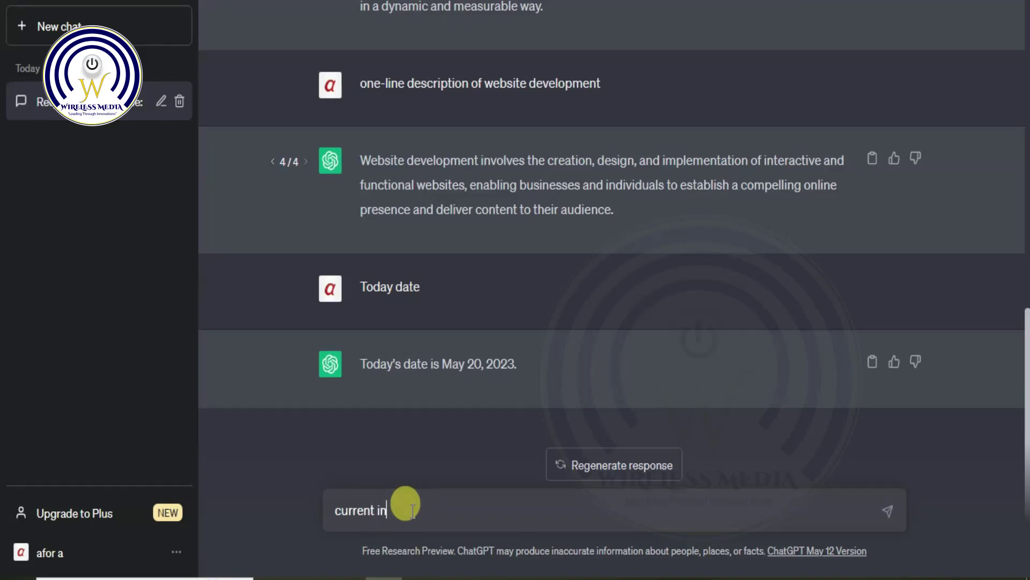
pyautogui.write('dian prime ministe')
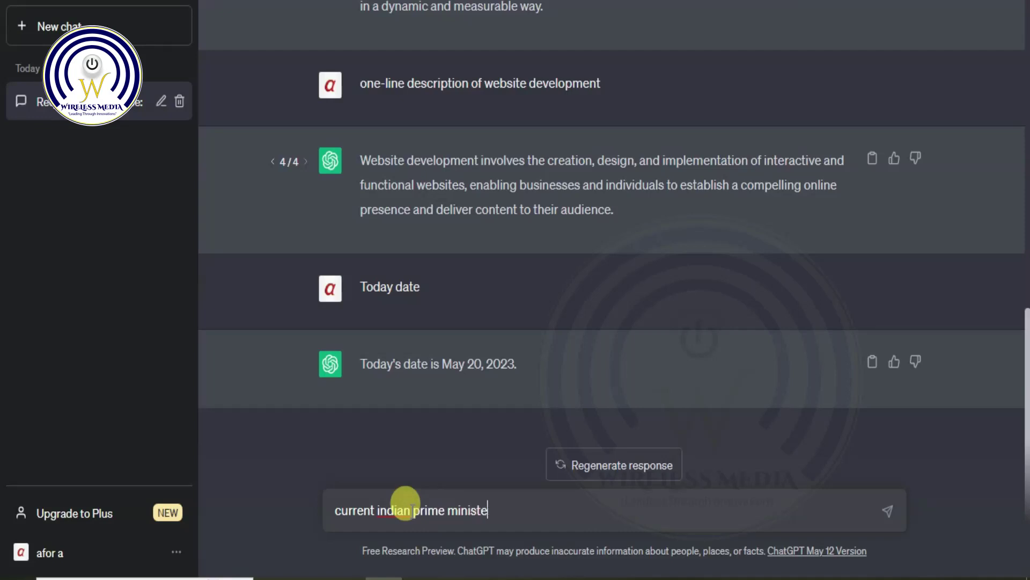
pyautogui.write('r')
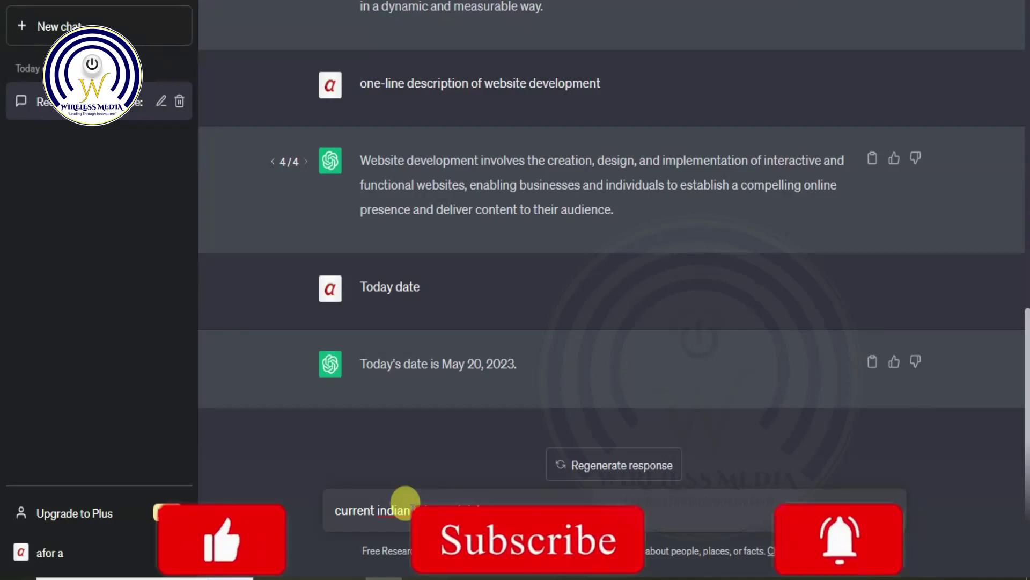
pyautogui.press('Return')
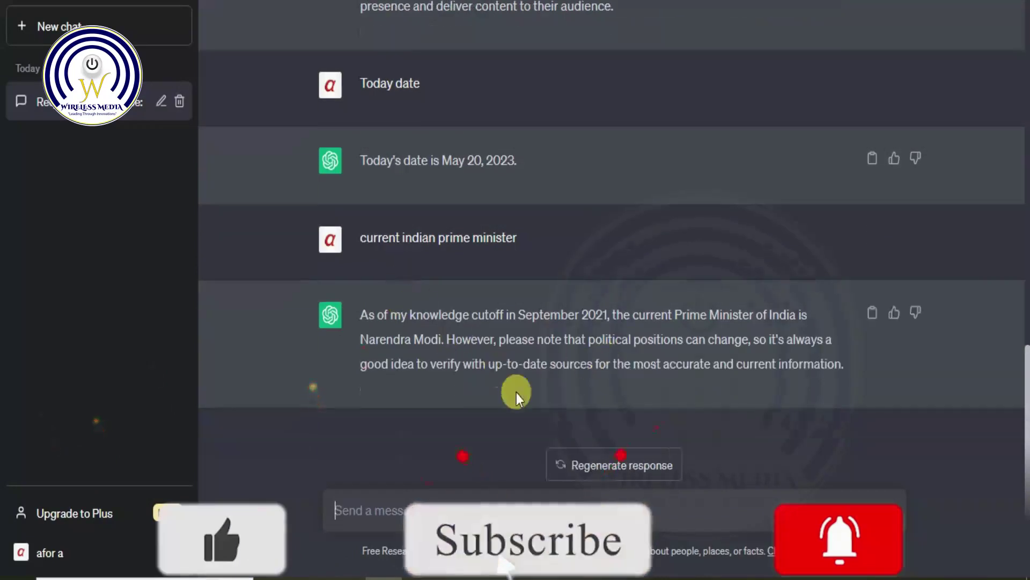
pyautogui.moveTo(517, 237); pyautogui.dragTo(362, 241)
# - Copy the prime minister question and submit it to Bard
pyautogui.hotkey('ctrl', 'c')
pyautogui.hotkey('ctrl', 'Tab')
pyautogui.click(345, 495)
pyautogui.hotkey('ctrl', 'v')
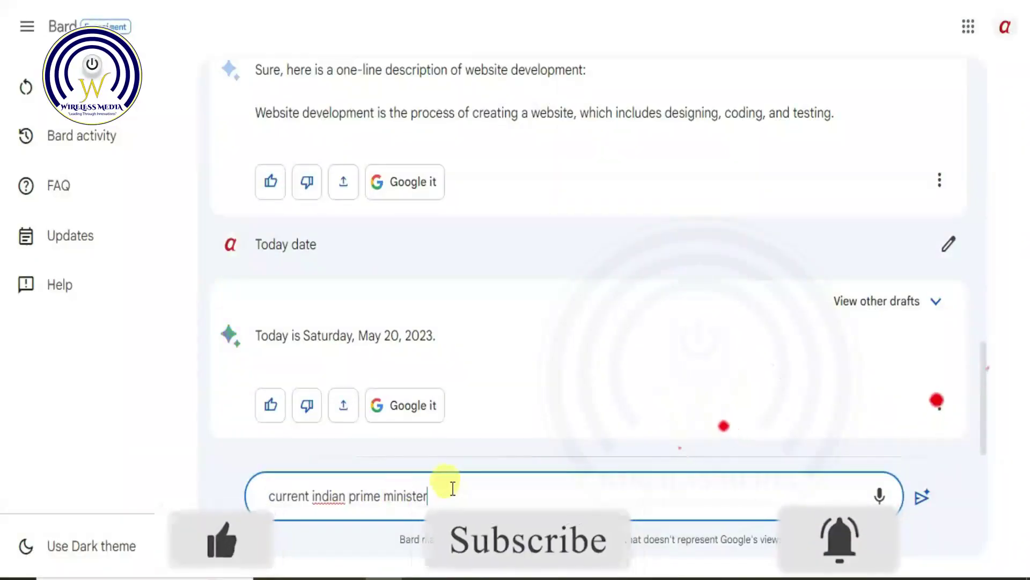
pyautogui.press('Return')
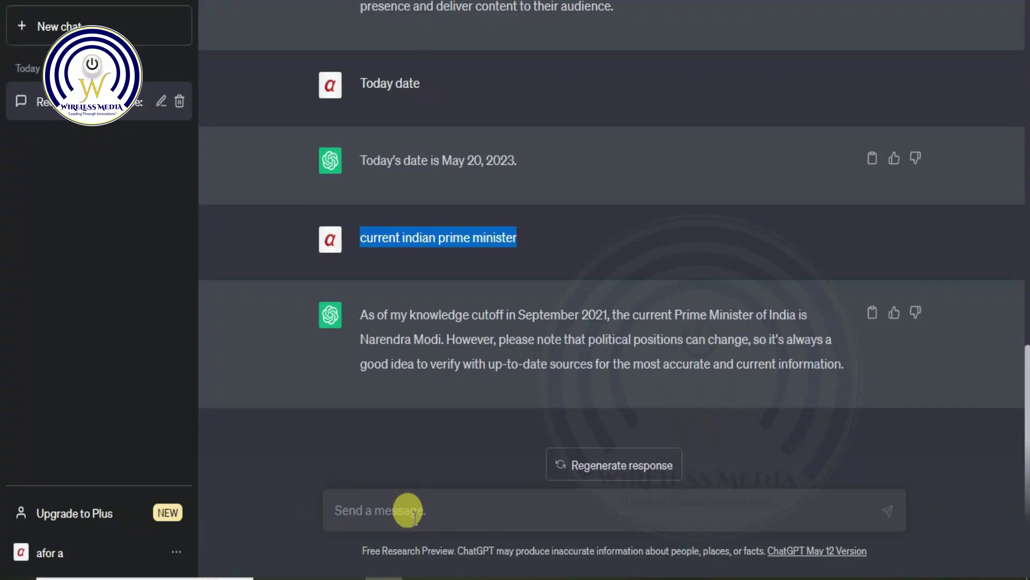
# - Ask ChatGPT 'who is current kerala chief minister.' and select the question
pyautogui.click(413, 511)
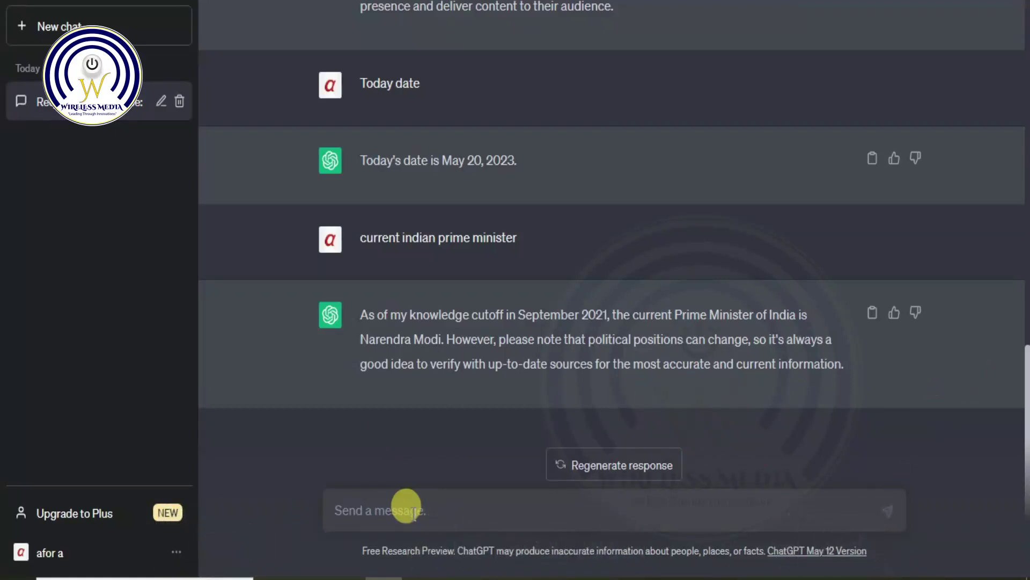
pyautogui.write('curre')
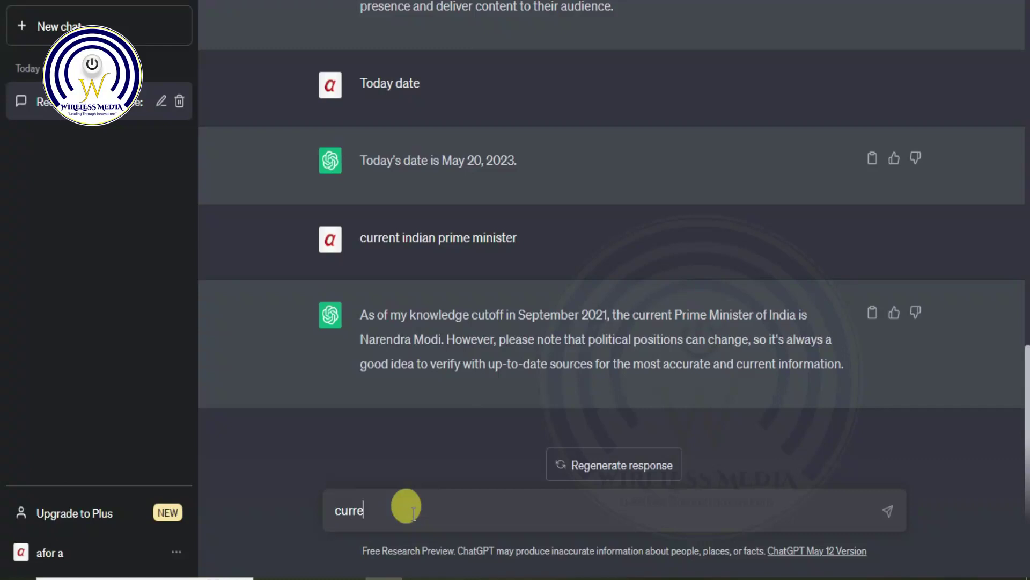
pyautogui.write('nt kerala chief minister')
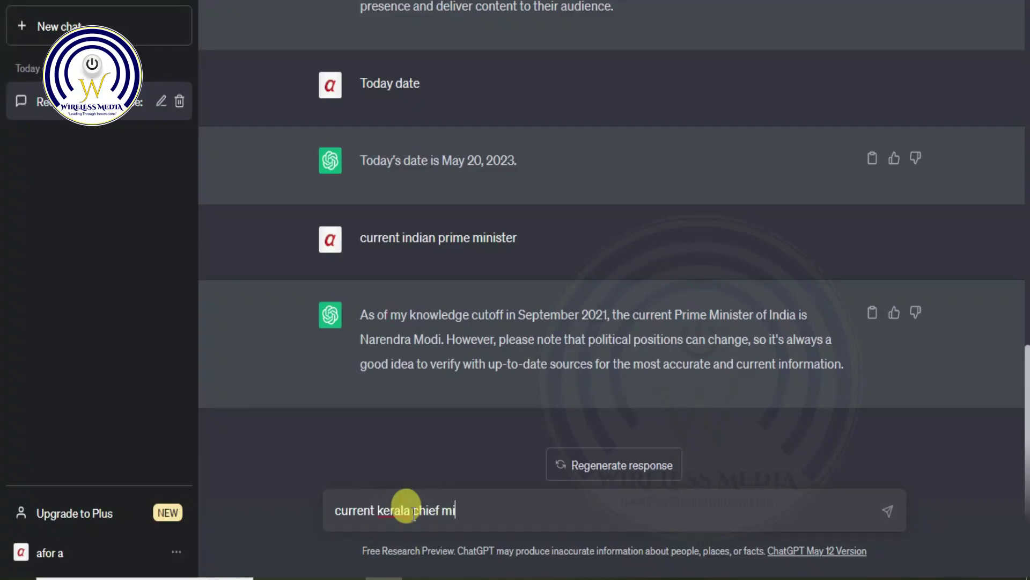
pyautogui.click(334, 507)
pyautogui.write('who is')
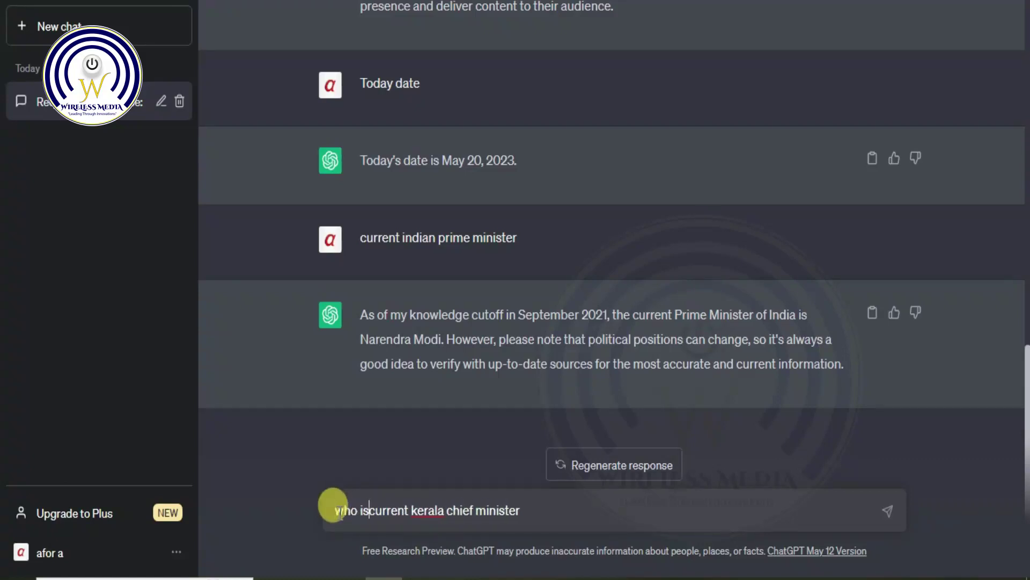
pyautogui.click(521, 509)
pyautogui.write('.')
pyautogui.press('Return')
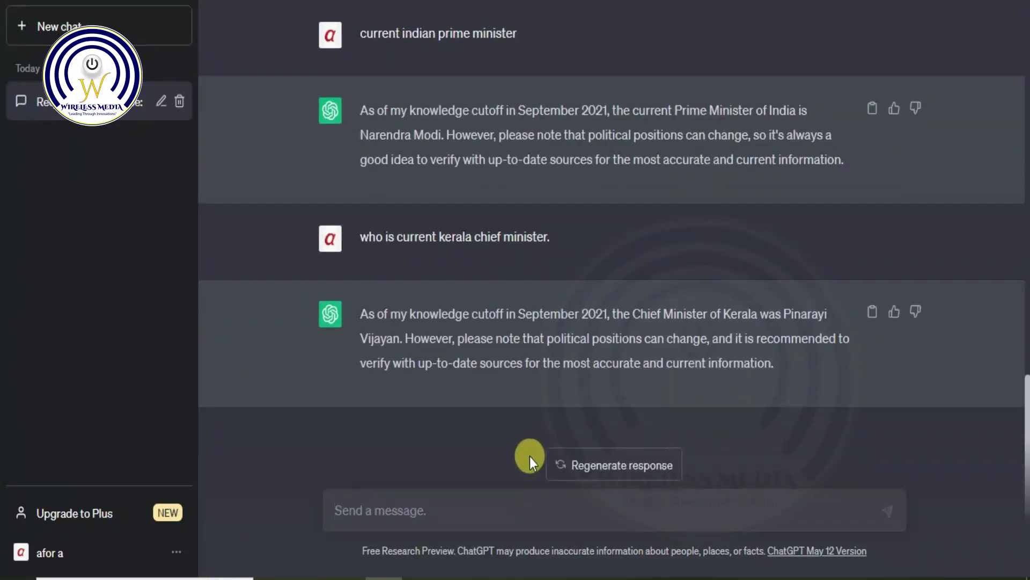
pyautogui.moveTo(552, 236); pyautogui.dragTo(361, 237)
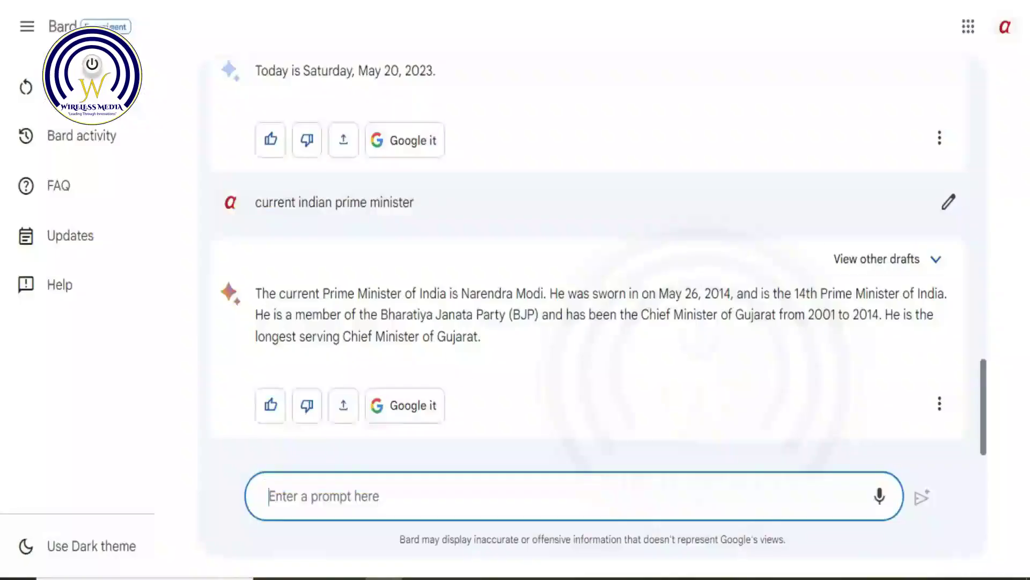
# - Submit the Kerala chief minister question to Bard and highlight its answer's opening
pyautogui.click(312, 485)
pyautogui.hotkey('ctrl', 'v')
pyautogui.press('Return')
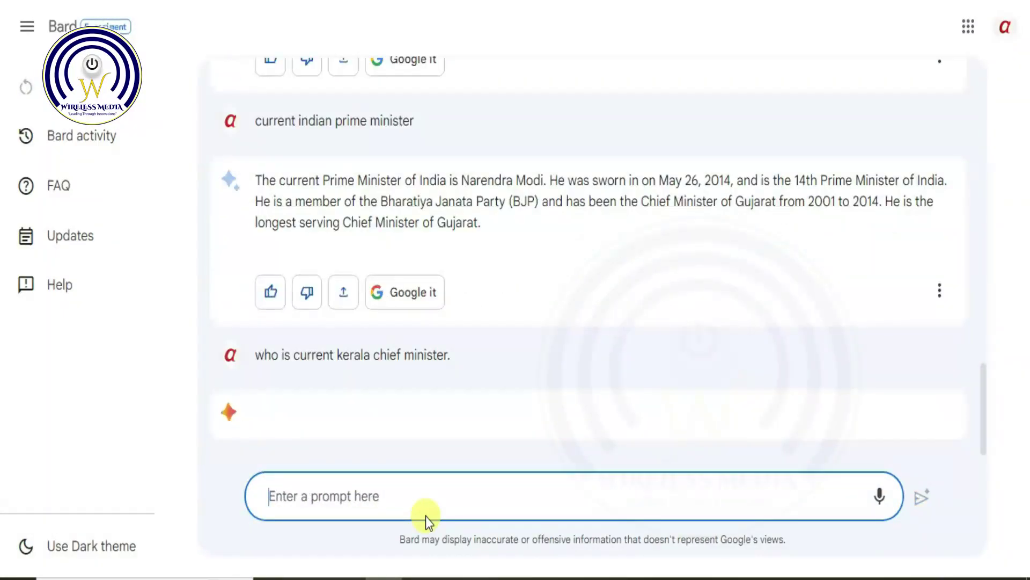
pyautogui.moveTo(256, 162); pyautogui.dragTo(566, 163)
pyautogui.click(631, 162)
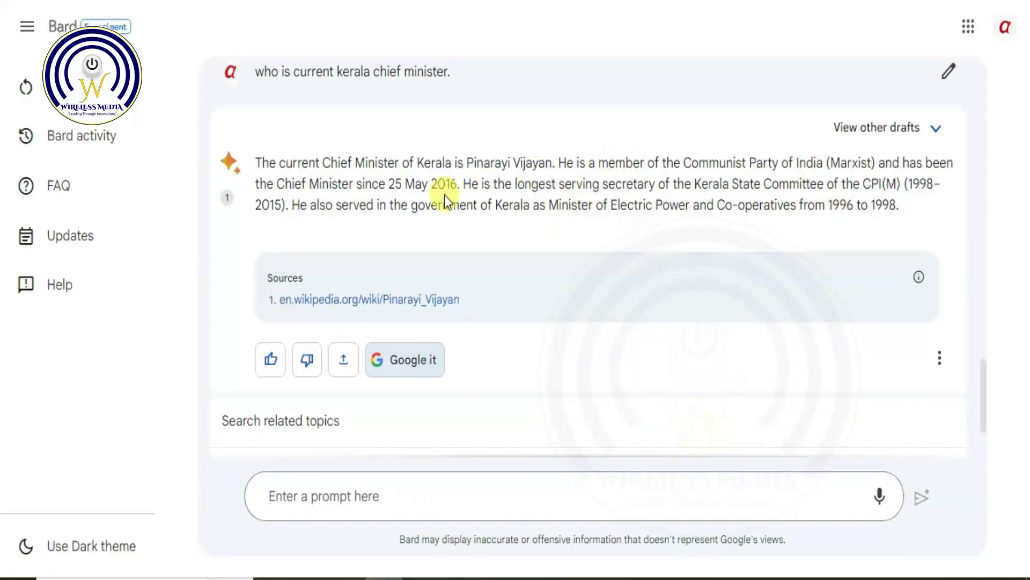
pyautogui.scroll(-2, 462, 239)
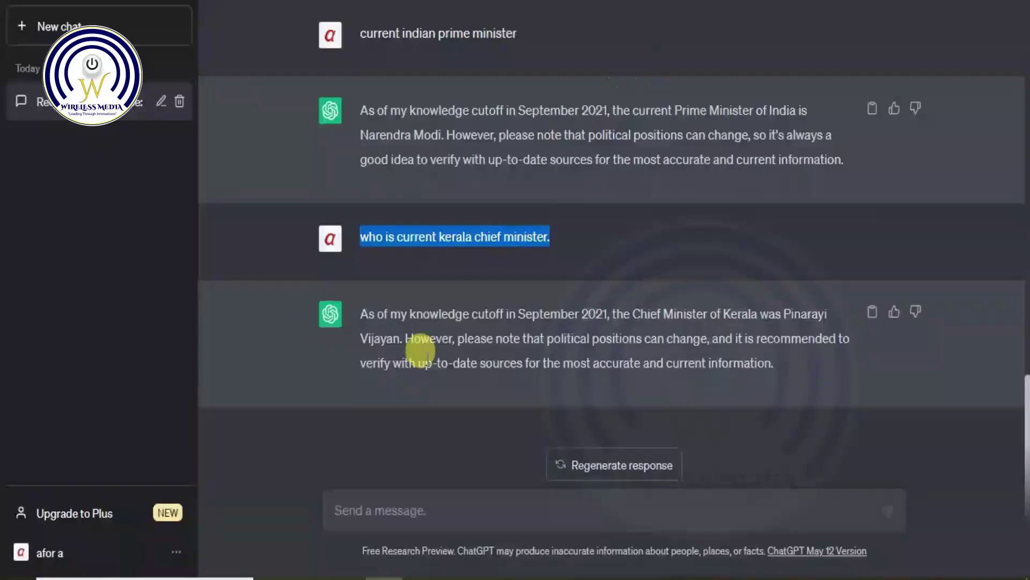
# - Ask ChatGPT 'Today curency rate rupees to dollar'
pyautogui.click(400, 503)
pyautogui.write('Today cu')
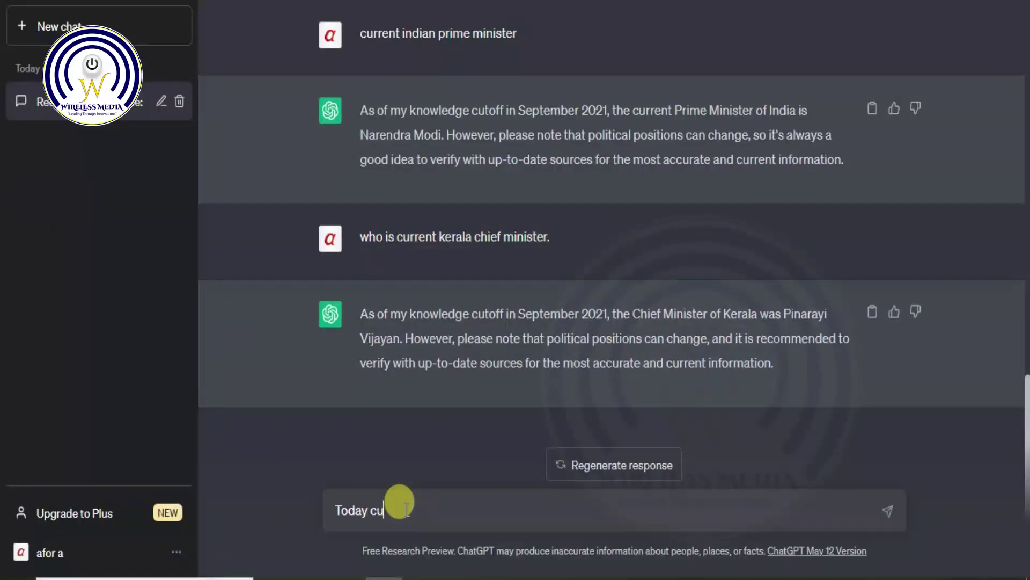
pyautogui.write('rency rate rupees to dollar')
pyautogui.press('Return')
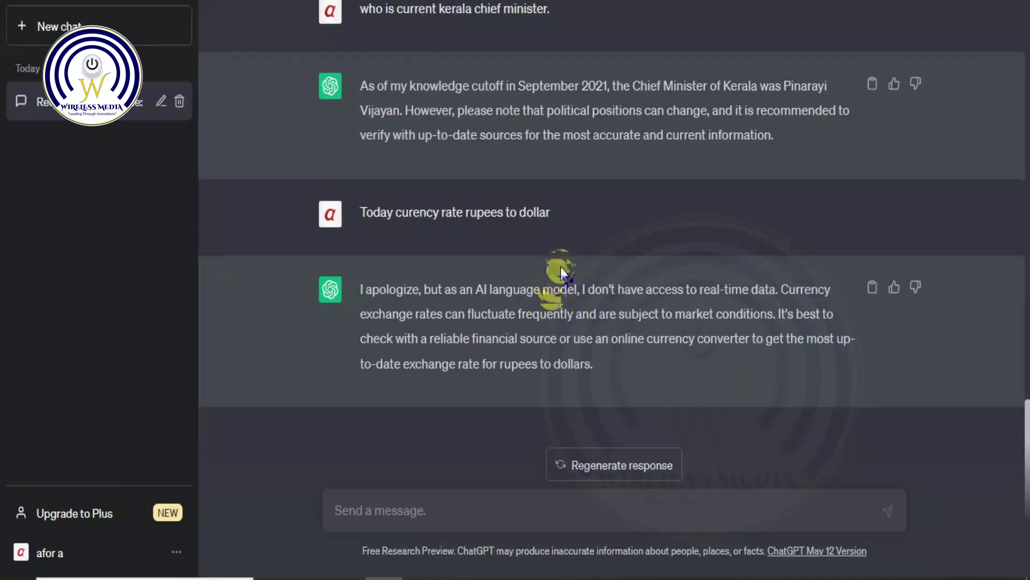
# - Put the same currency rate question to Bard
pyautogui.moveTo(558, 211); pyautogui.dragTo(354, 209)
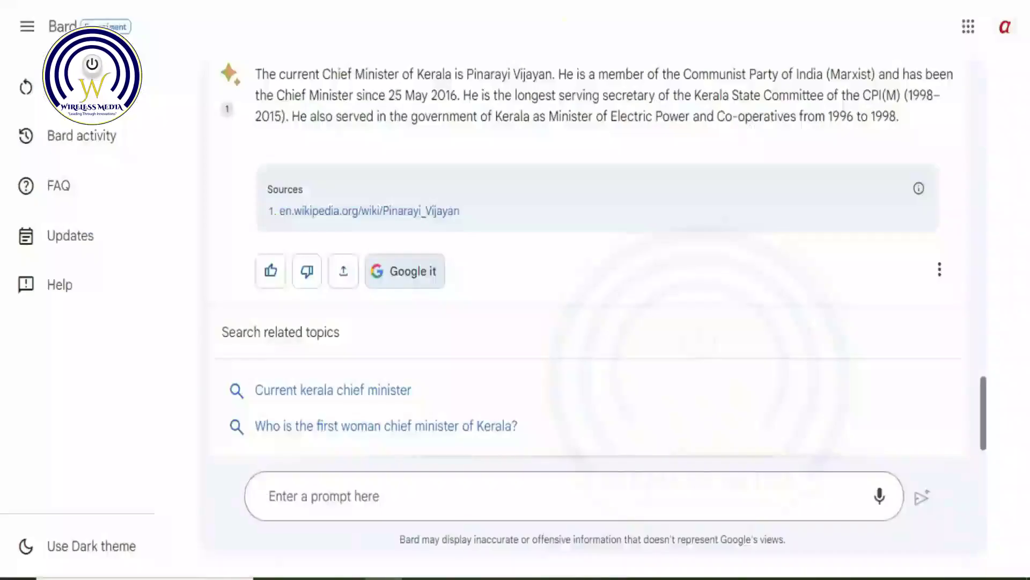
pyautogui.click(350, 492)
pyautogui.hotkey('ctrl', 'v')
pyautogui.press('Return')
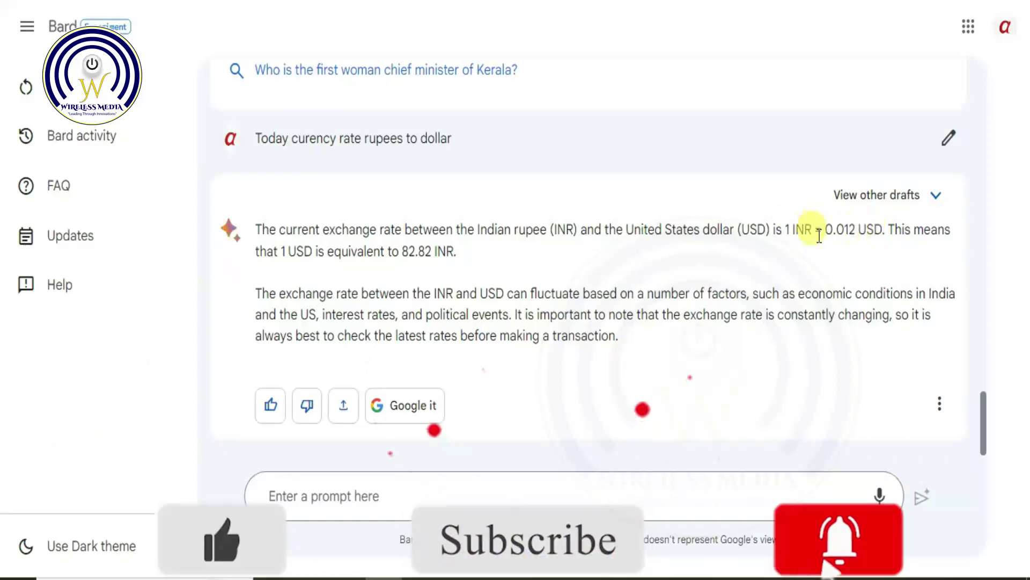
# - Highlight Bard's 0.012 USD and 82.82 INR figures
pyautogui.moveTo(836, 231); pyautogui.dragTo(882, 232)
pyautogui.click(299, 231)
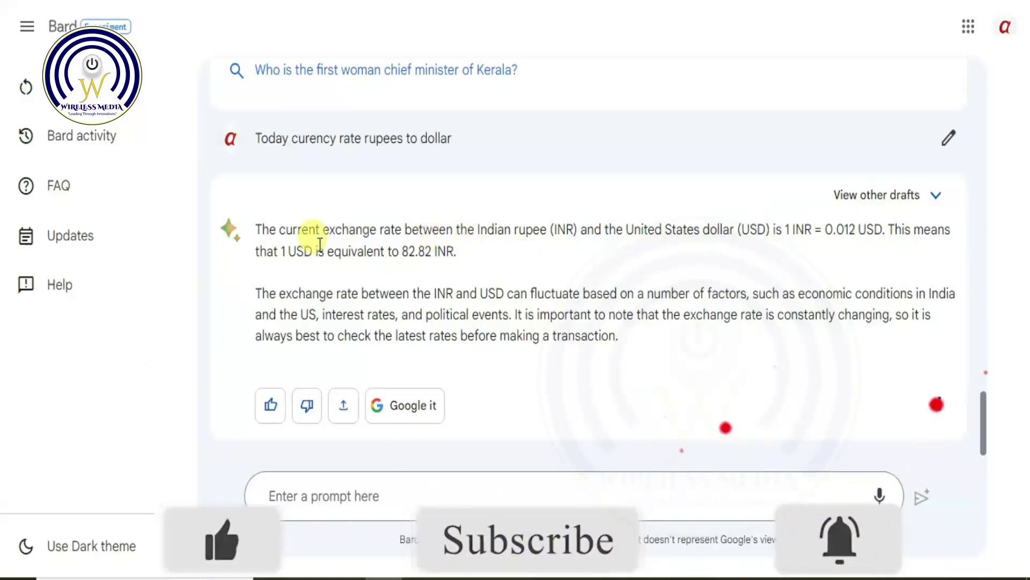
pyautogui.moveTo(403, 252); pyautogui.dragTo(492, 252)
pyautogui.click(405, 253)
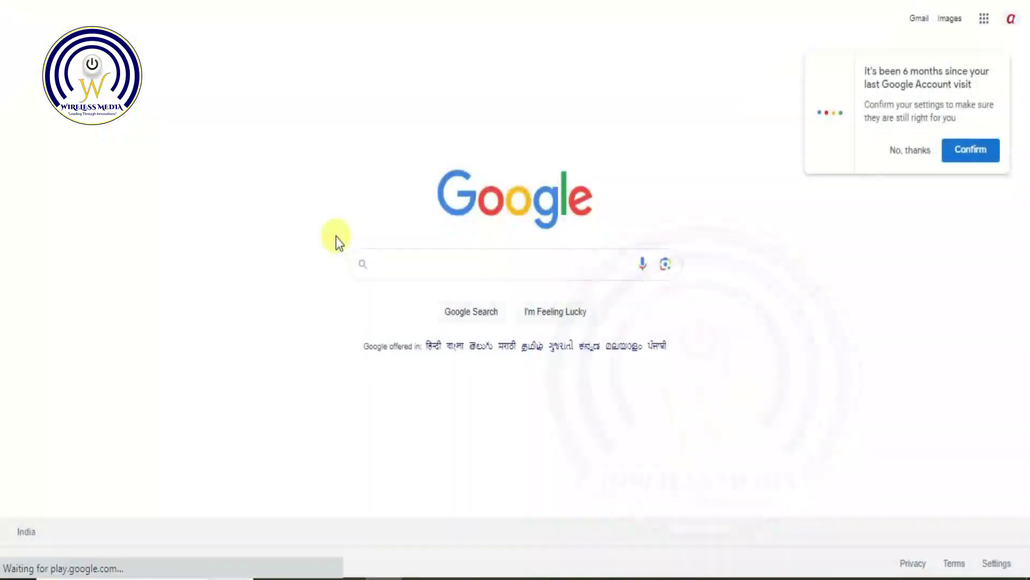
# - Search Google for 'dollar to inr' and highlight the 82.84 Indian Rupee rate
pyautogui.write('do')
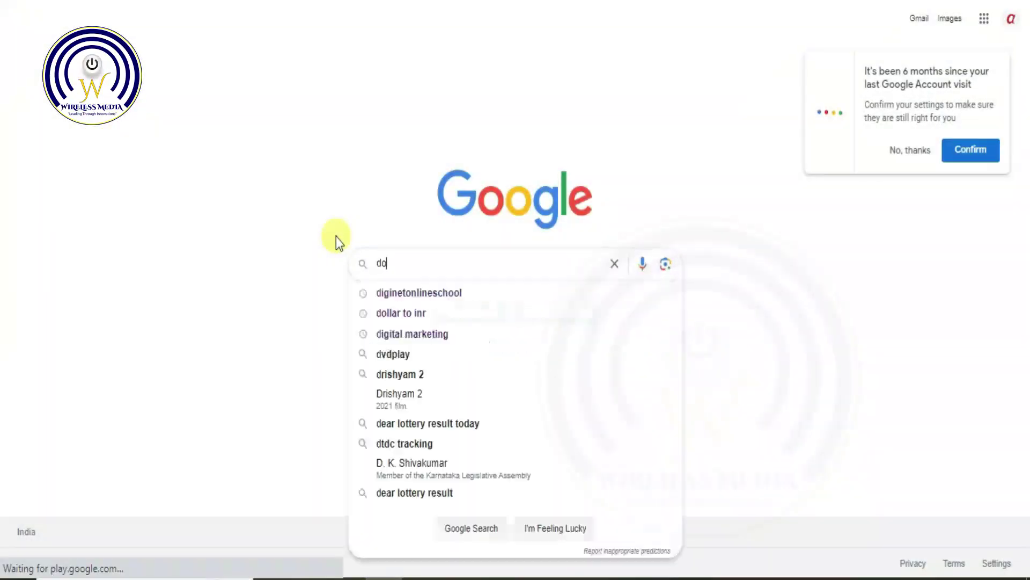
pyautogui.write('ll')
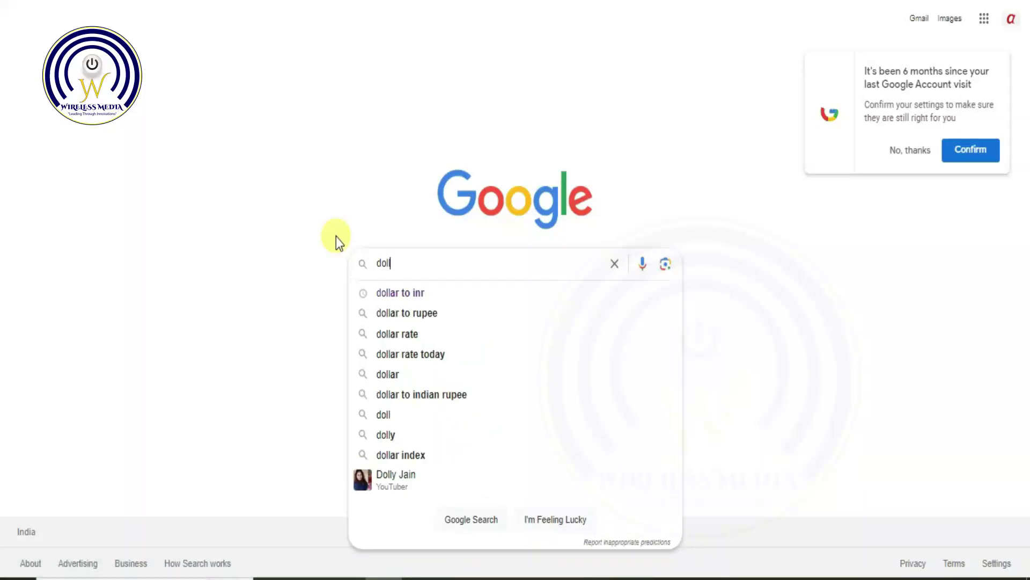
pyautogui.click(394, 292)
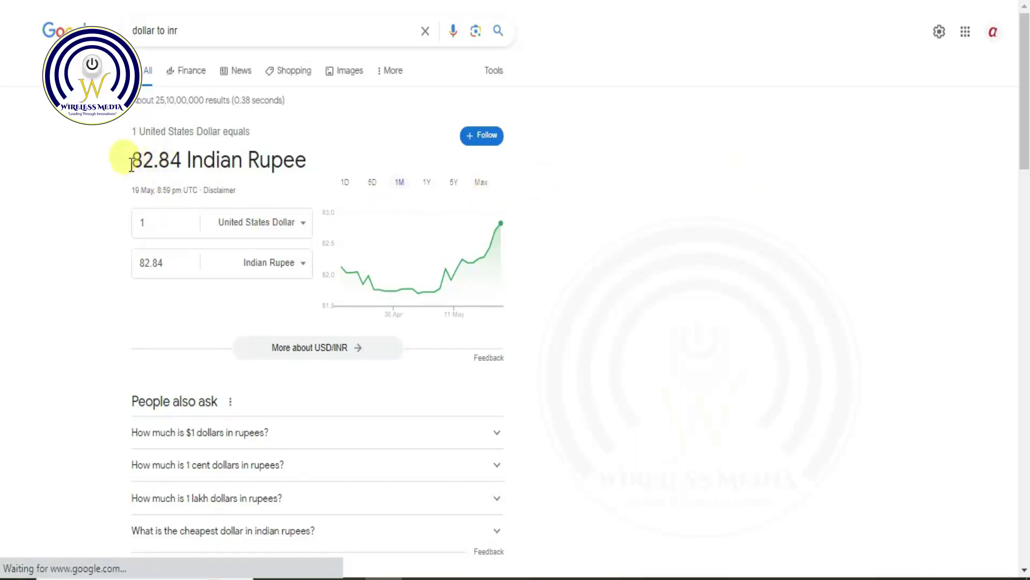
pyautogui.moveTo(130, 161); pyautogui.dragTo(271, 160)
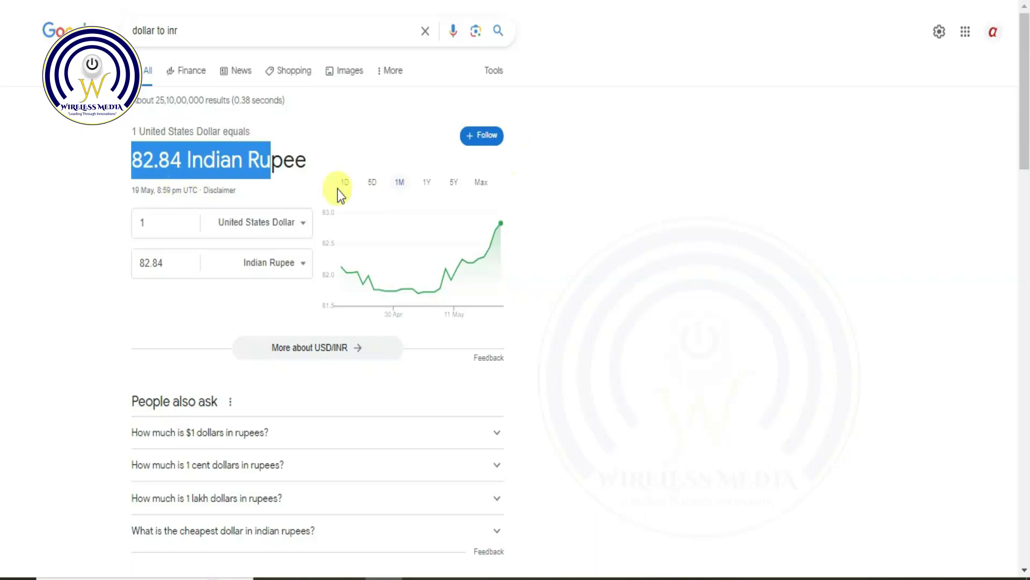
# - Compare Google's 82.84 rate against Bard's 82.82 answer
pyautogui.hotkey('ctrl', 'Tab')
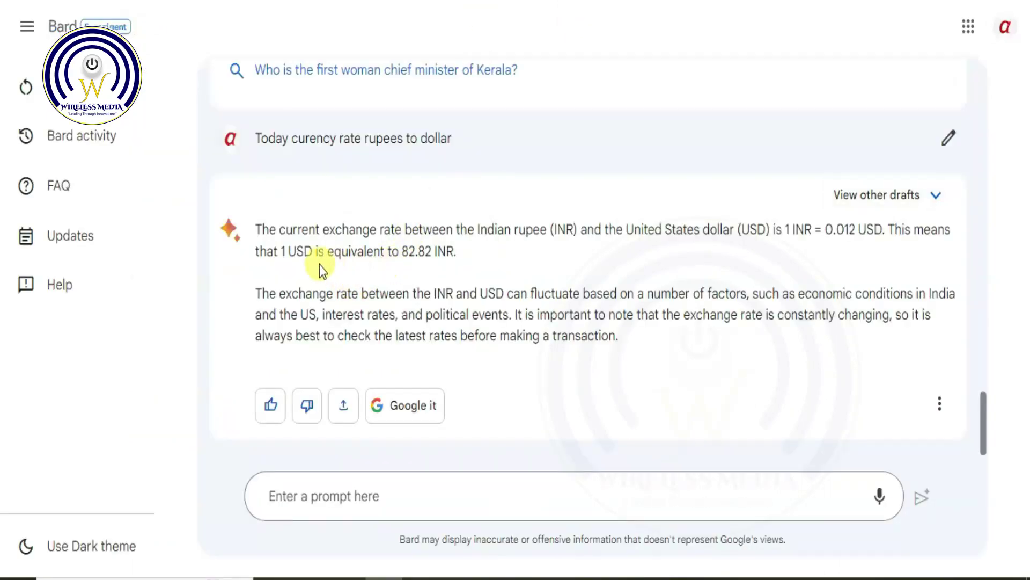
pyautogui.hotkey('ctrl', 'shift', 'Tab')
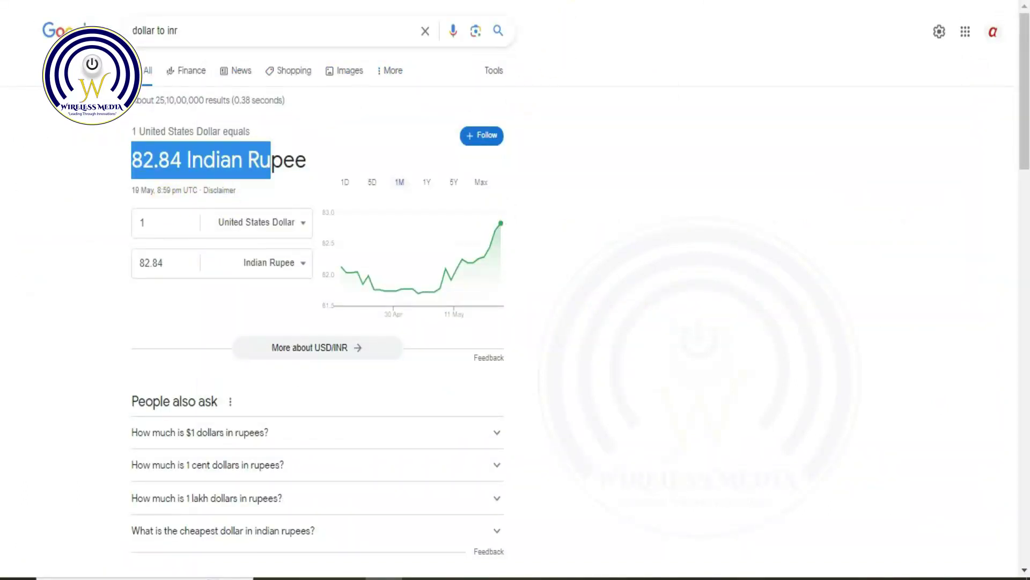
pyautogui.hotkey('ctrl', 'Tab')
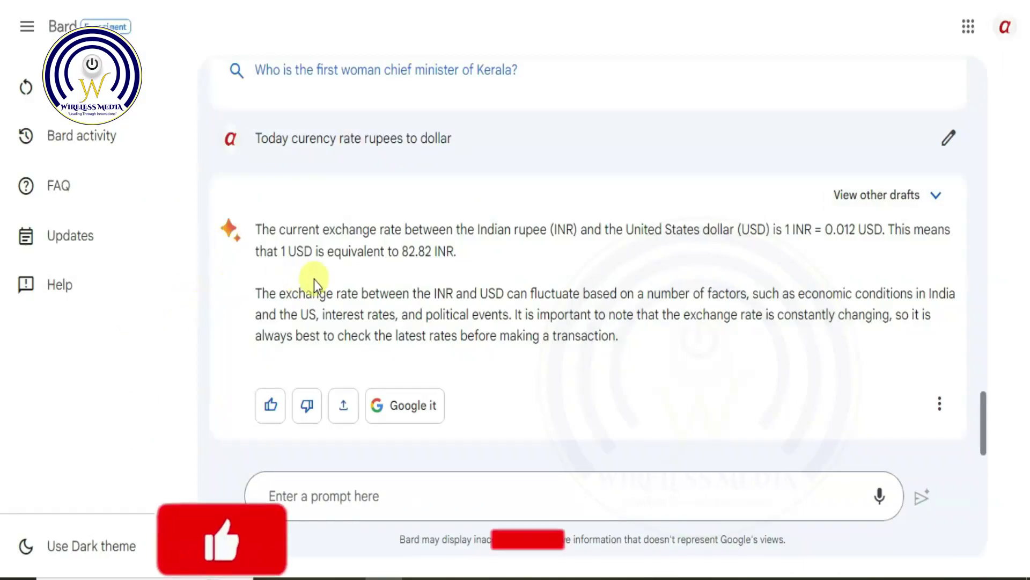
# - Ask Bard 'who is karnatataka chief minister'
pyautogui.click(340, 492)
pyautogui.write('who is karnat')
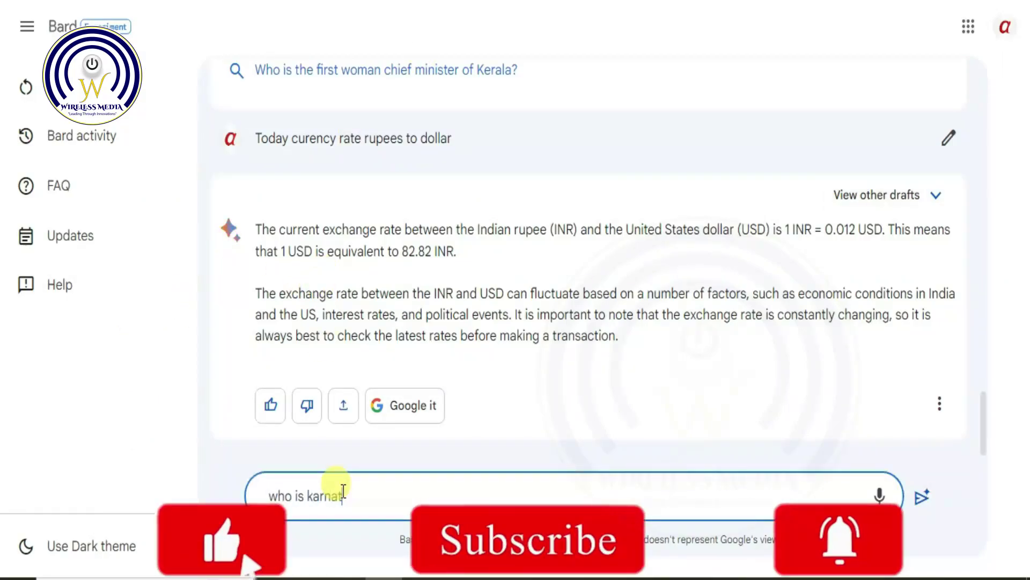
pyautogui.write('ataka chief minister')
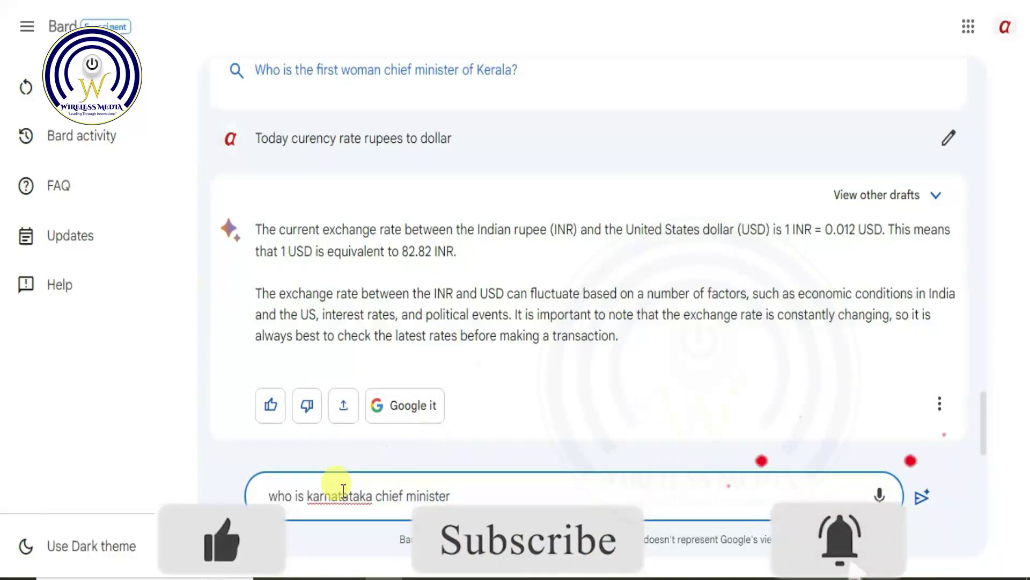
pyautogui.press('Return')
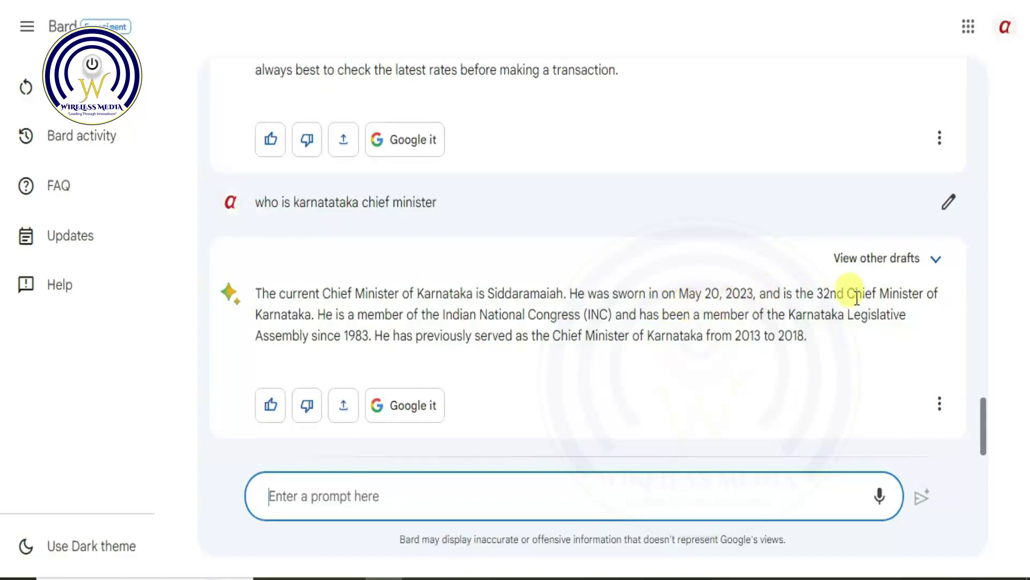
# - Highlight the 32nd Chief Minister and May 20, 2023 details, then select and copy the question
pyautogui.moveTo(816, 292); pyautogui.dragTo(954, 295)
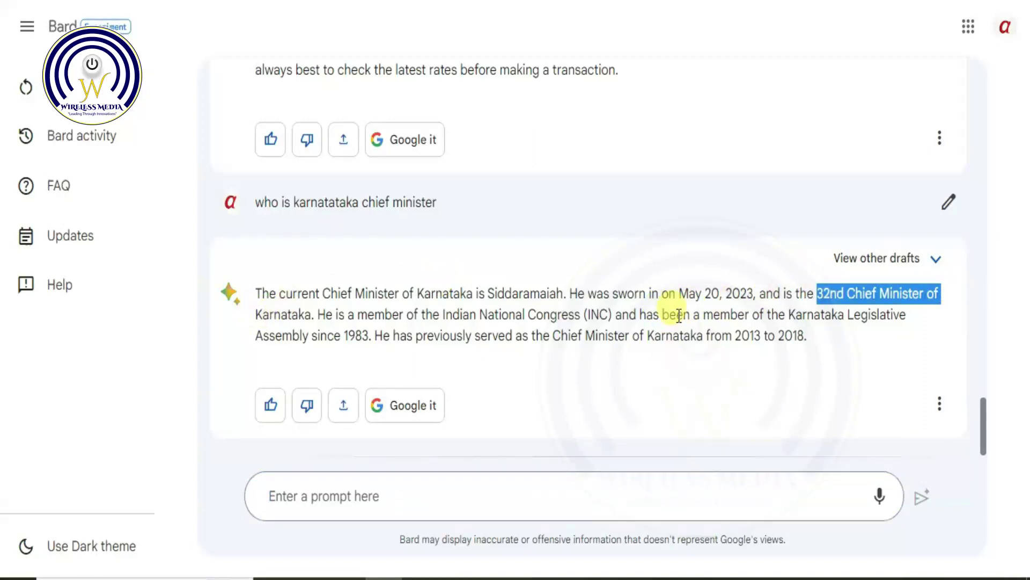
pyautogui.moveTo(678, 293); pyautogui.dragTo(753, 296)
pyautogui.click(596, 313)
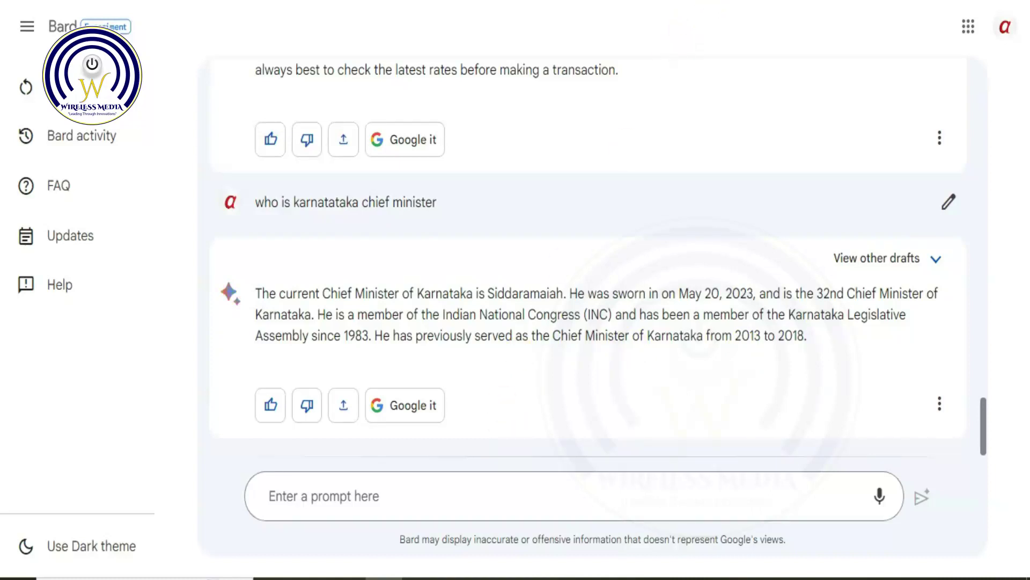
pyautogui.moveTo(443, 205); pyautogui.dragTo(252, 211)
pyautogui.hotkey('ctrl', 'c')
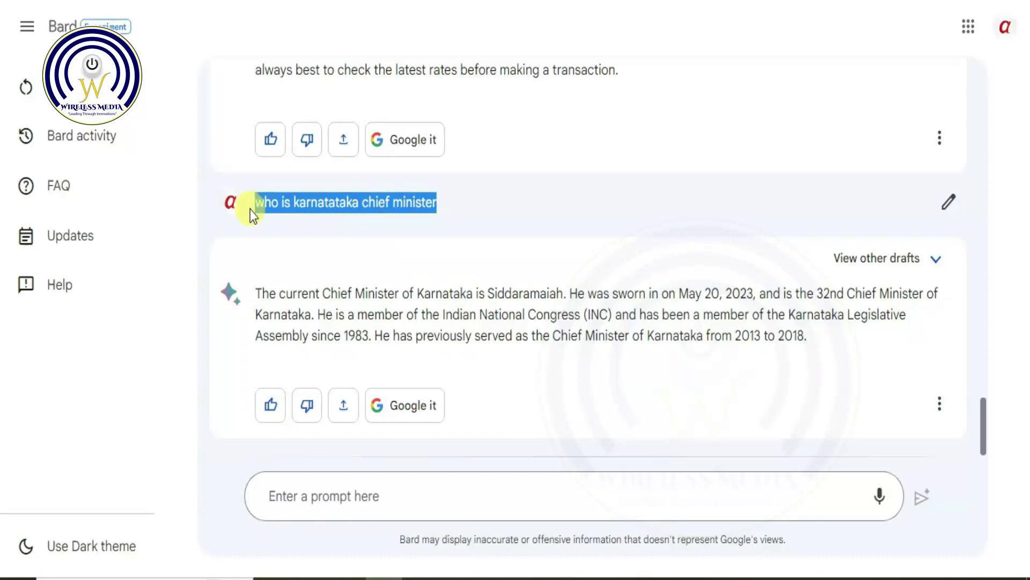
pyautogui.hotkey('alt', 'Tab')
# - Paste 'who is karnatataka chief minister' into ChatGPT's message box and send it
pyautogui.click(396, 496)
pyautogui.hotkey('ctrl', 'v')
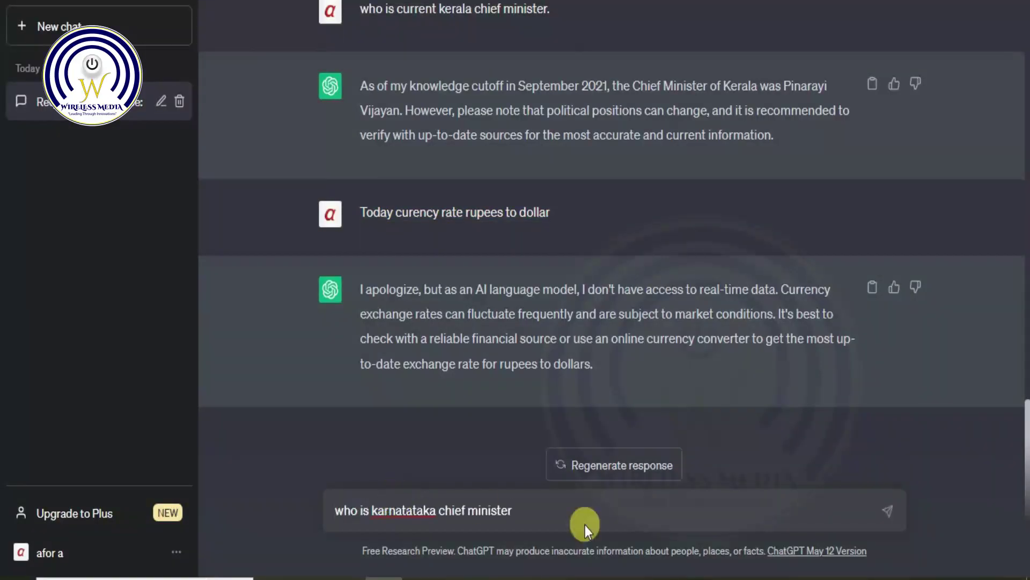
pyautogui.press('Return')
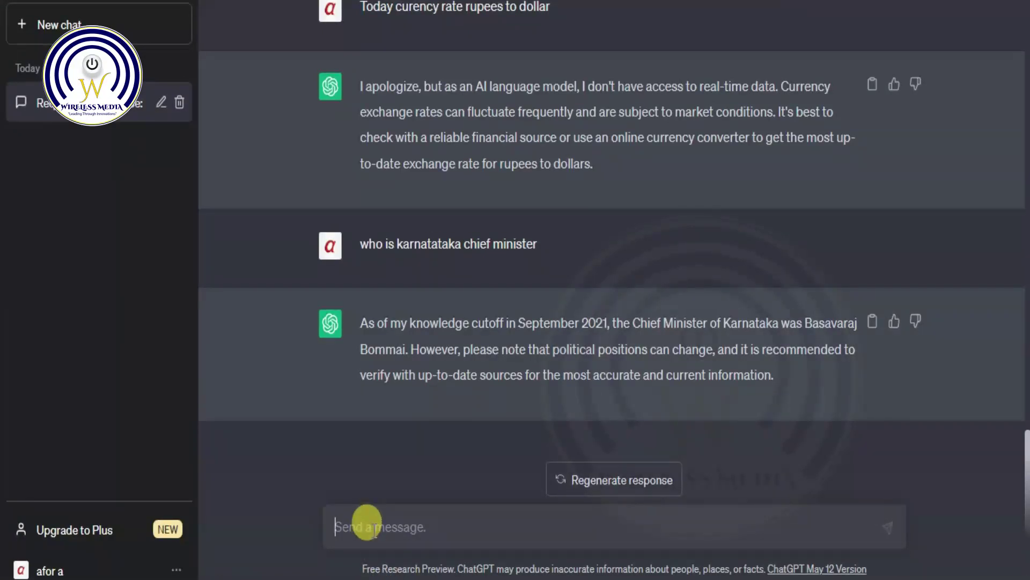
# - Send ChatGPT the request 'please provide online store images.'
pyautogui.write('please provide online store images.')
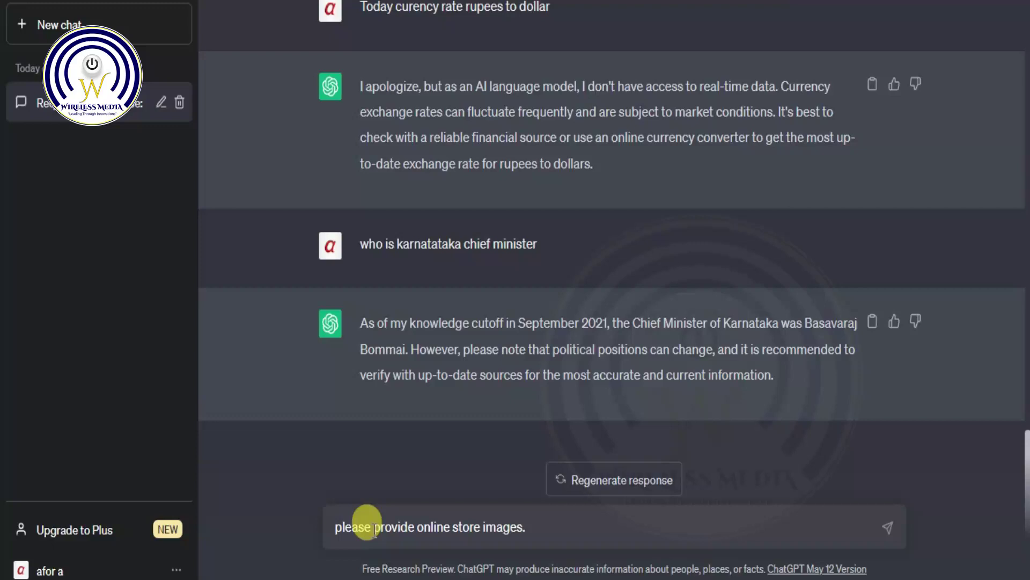
pyautogui.press('Return')
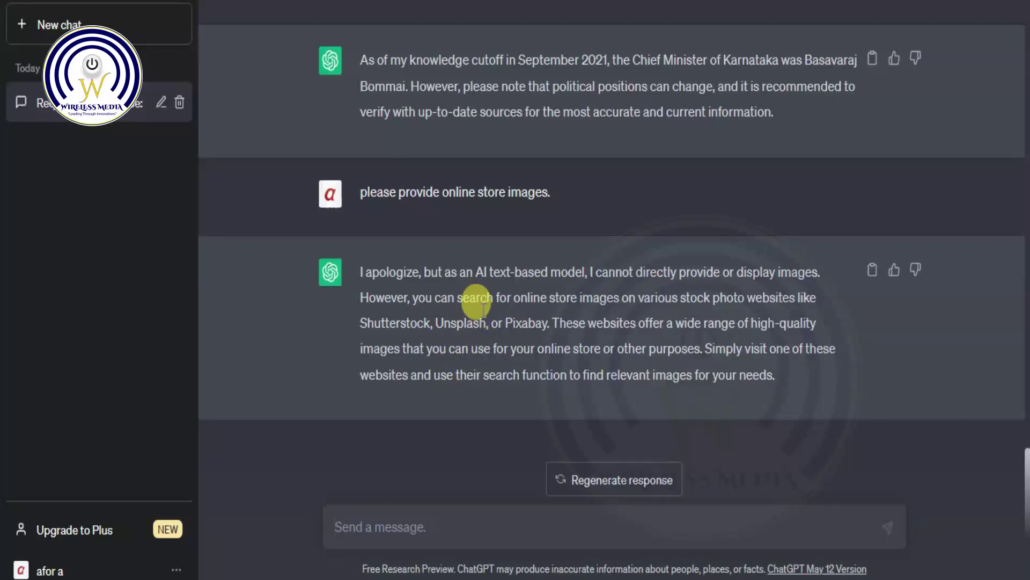
# - Ask Bard to 'please provide online store images.', review the listed descriptions, and select the first one
pyautogui.write('ase prov')
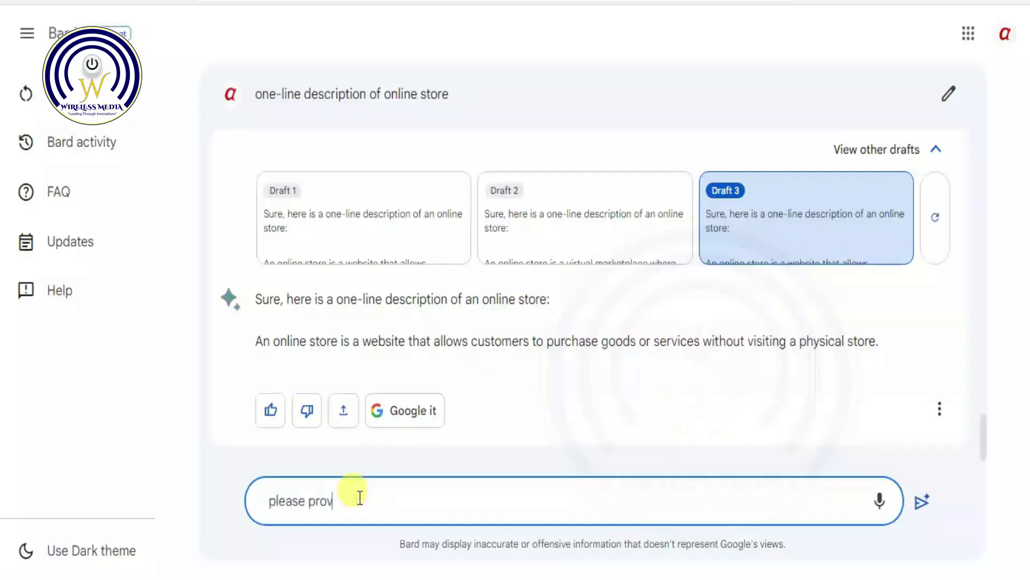
pyautogui.write('ide online store images.')
pyautogui.press('Return')
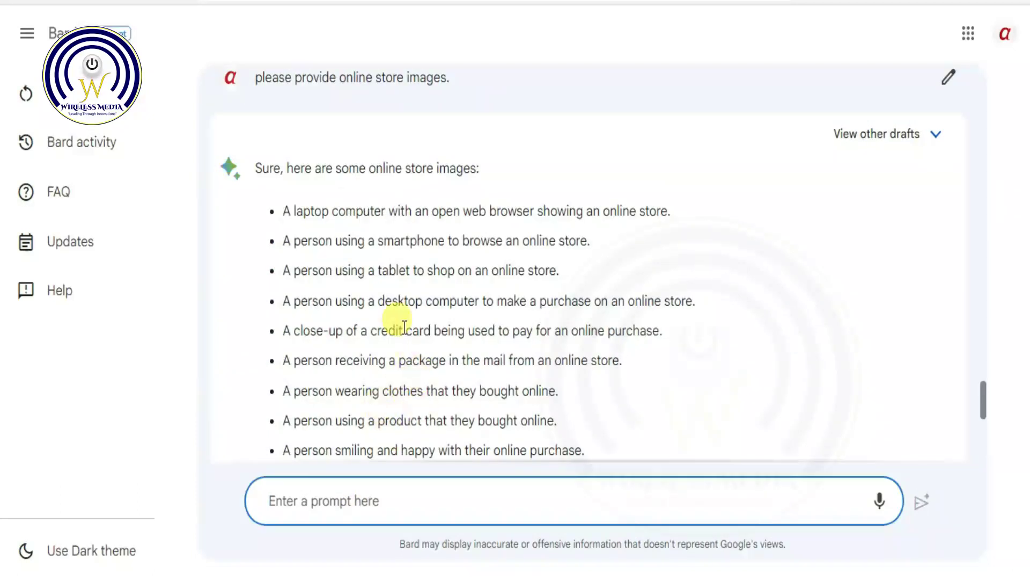
pyautogui.scroll(-3, 384, 177)
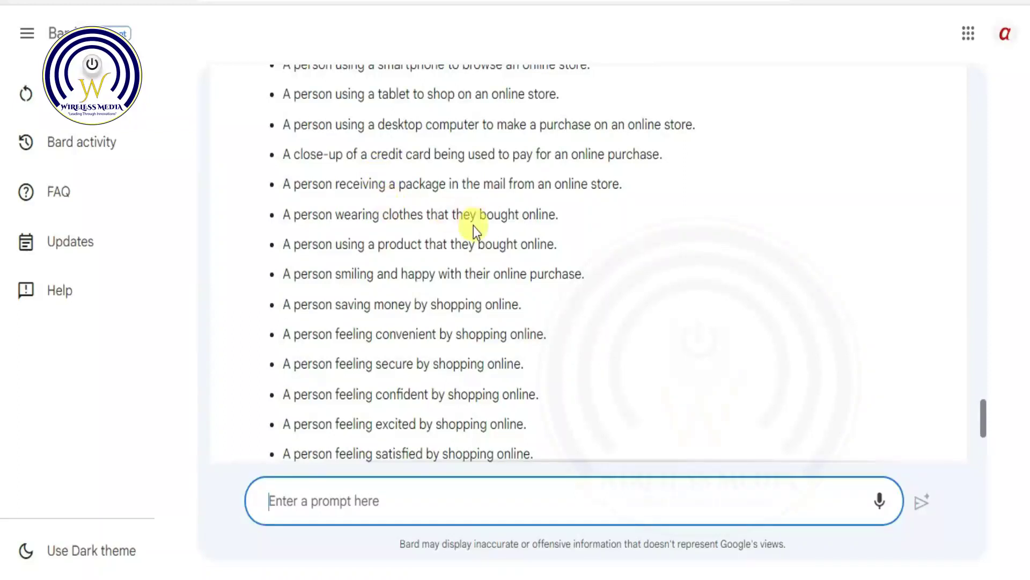
pyautogui.scroll(-4, 456, 247)
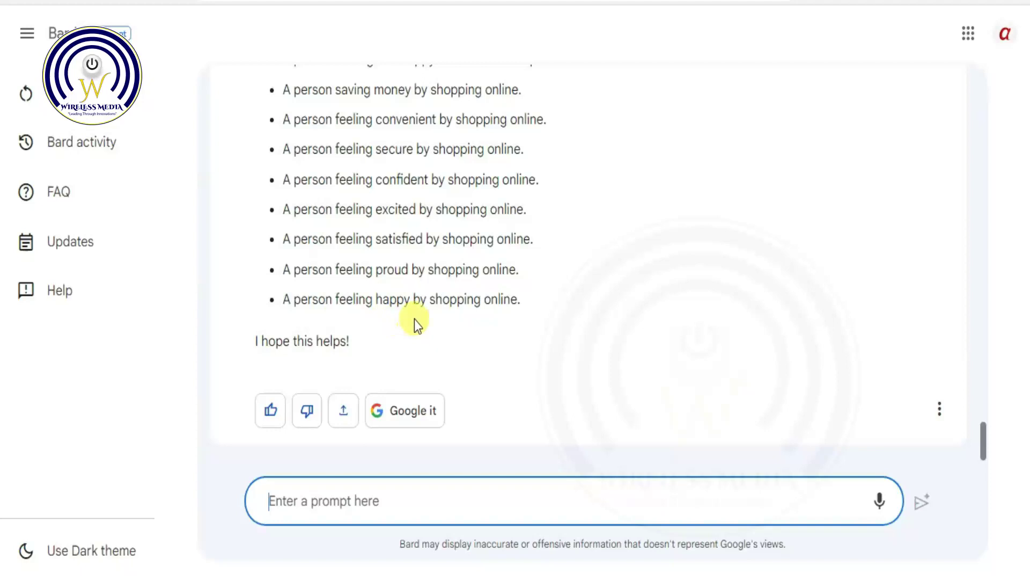
pyautogui.scroll(3, 417, 323)
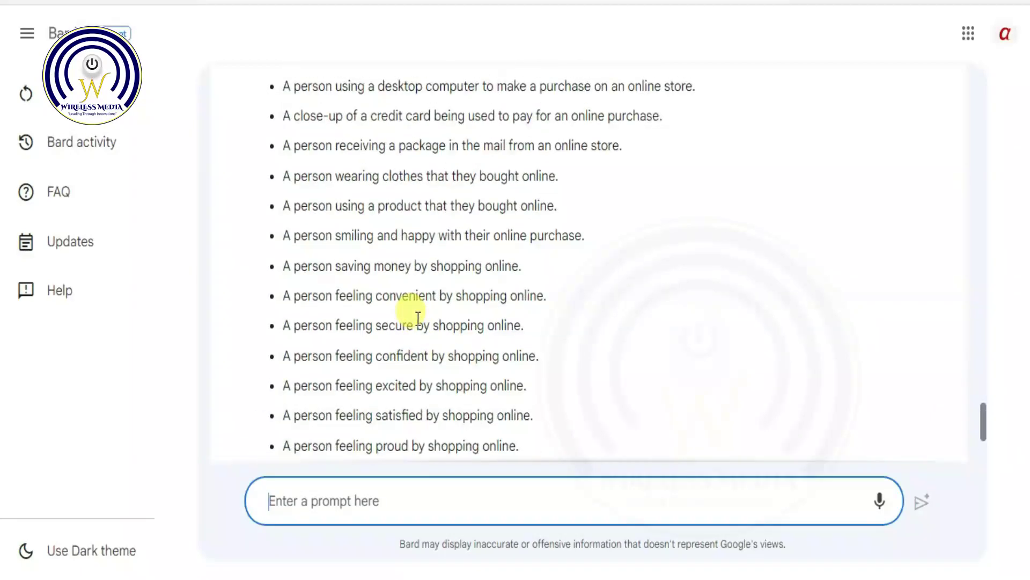
pyautogui.scroll(3, 418, 316)
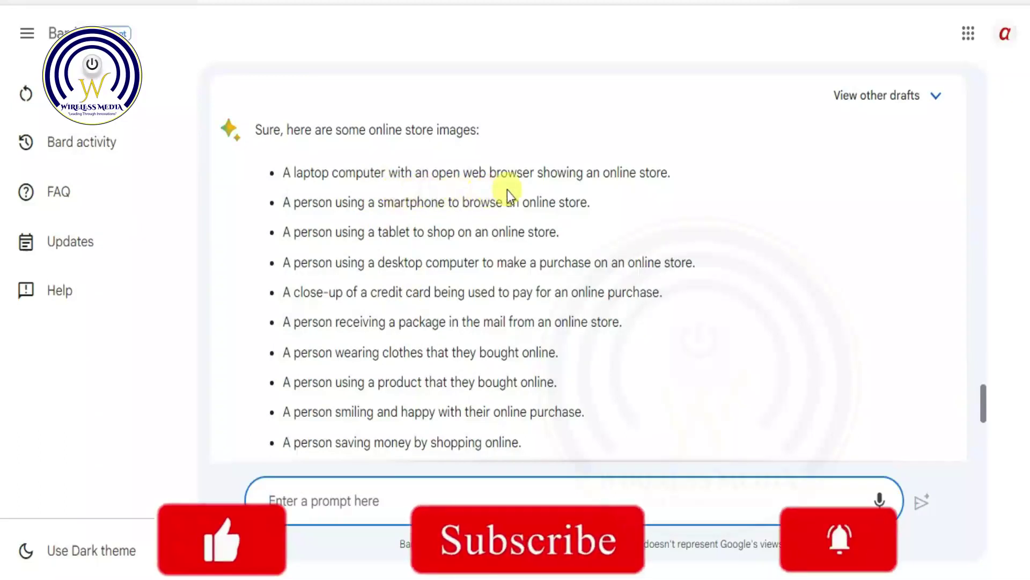
pyautogui.moveTo(685, 178); pyautogui.dragTo(265, 154)
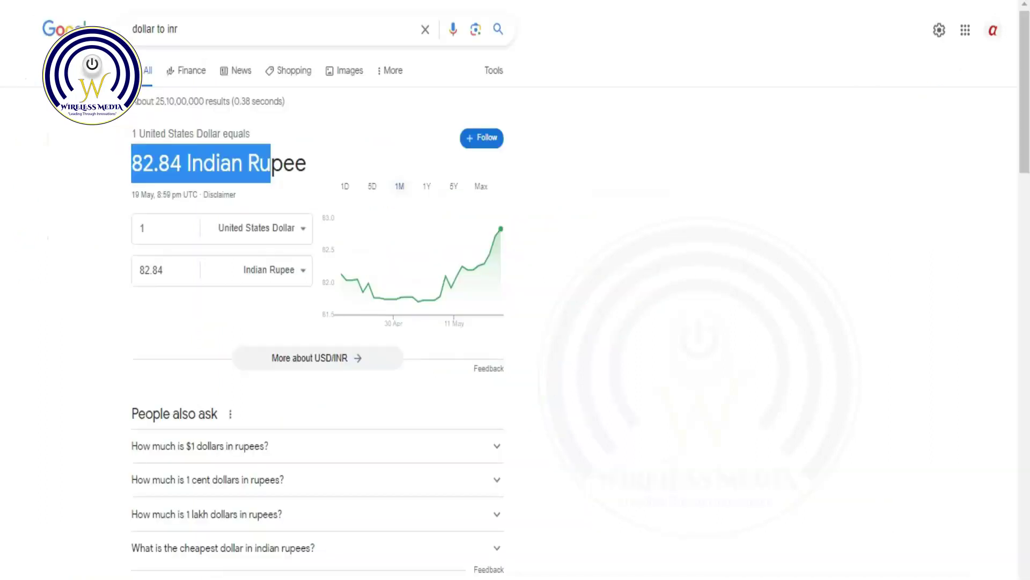
# - Search Google Images for the laptop-online-store description and preview the orange open-laptop illustration
pyautogui.write('A laptop computer with an open web browser showing an online store')
pyautogui.press('Return')
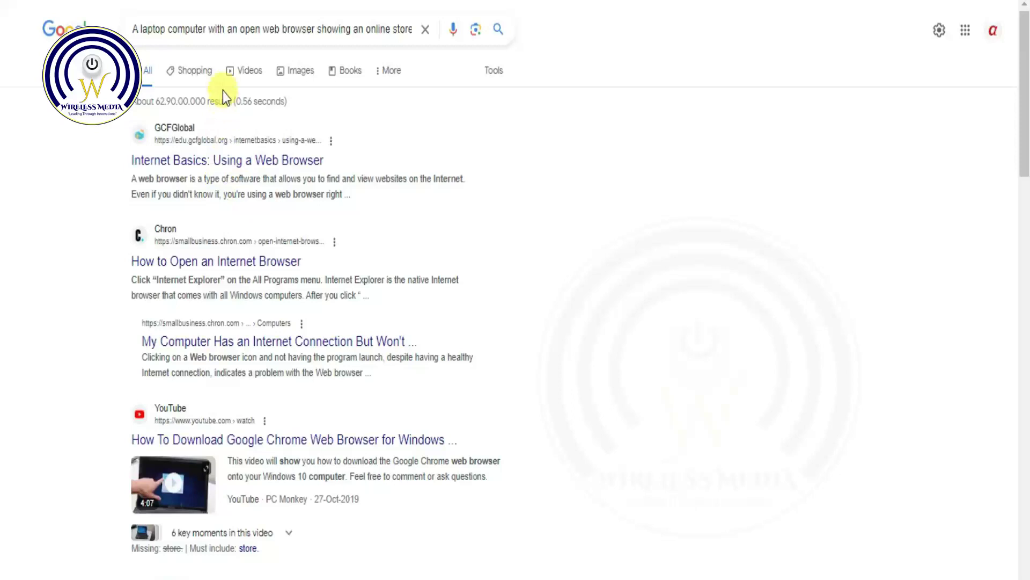
pyautogui.click(297, 75)
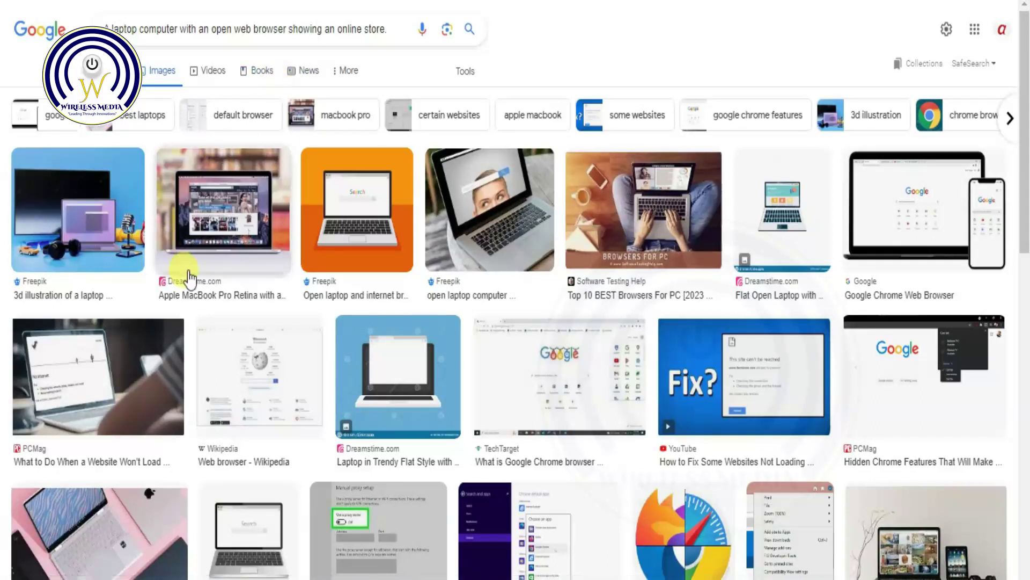
pyautogui.click(357, 215)
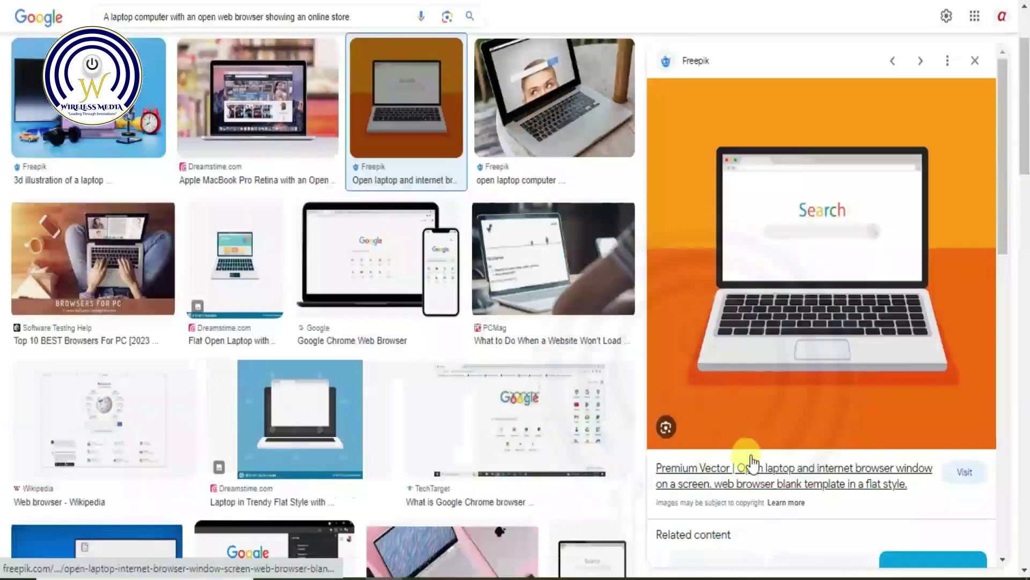
pyautogui.scroll(-3, 472, 355)
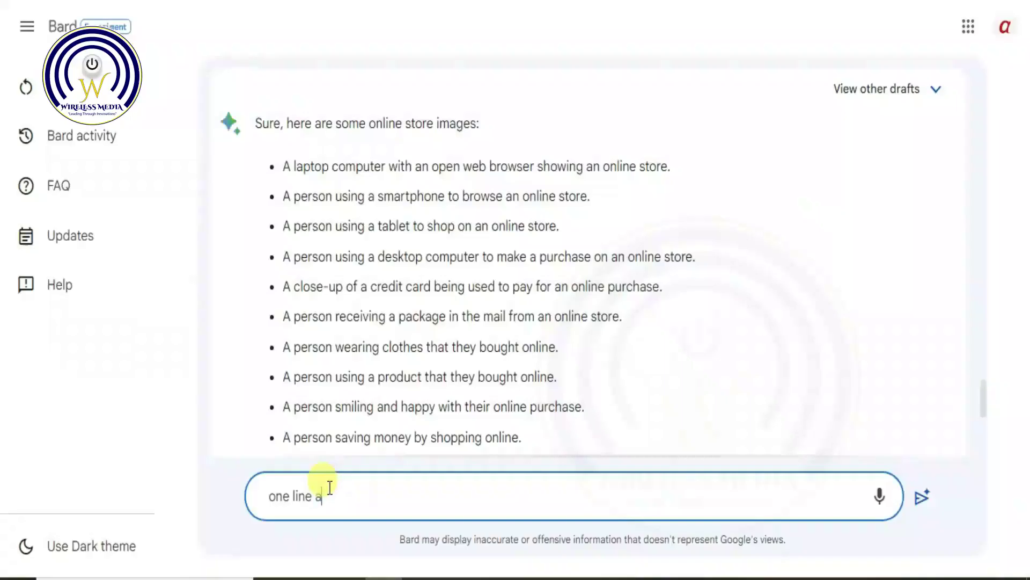
# - Submit the one-line blog article request, then follow up with 'description' for a fuller blog description
pyautogui.press('Return')
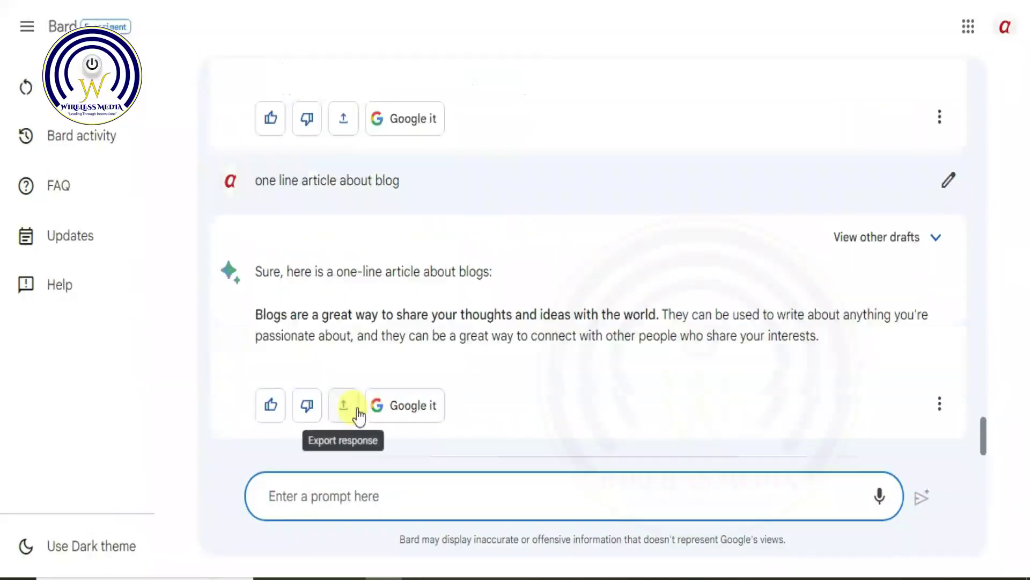
pyautogui.click(336, 495)
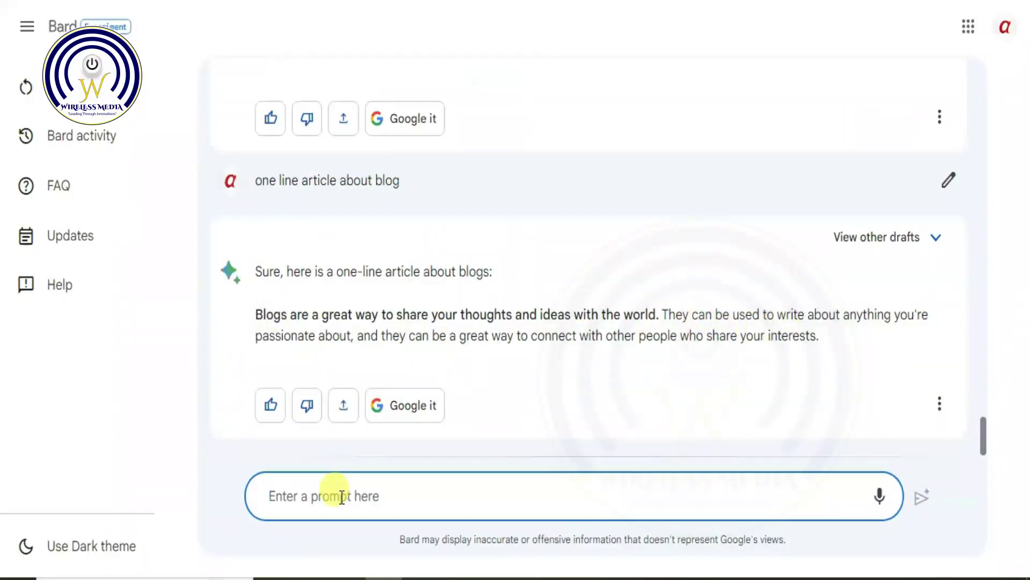
pyautogui.write('description')
pyautogui.press('Return')
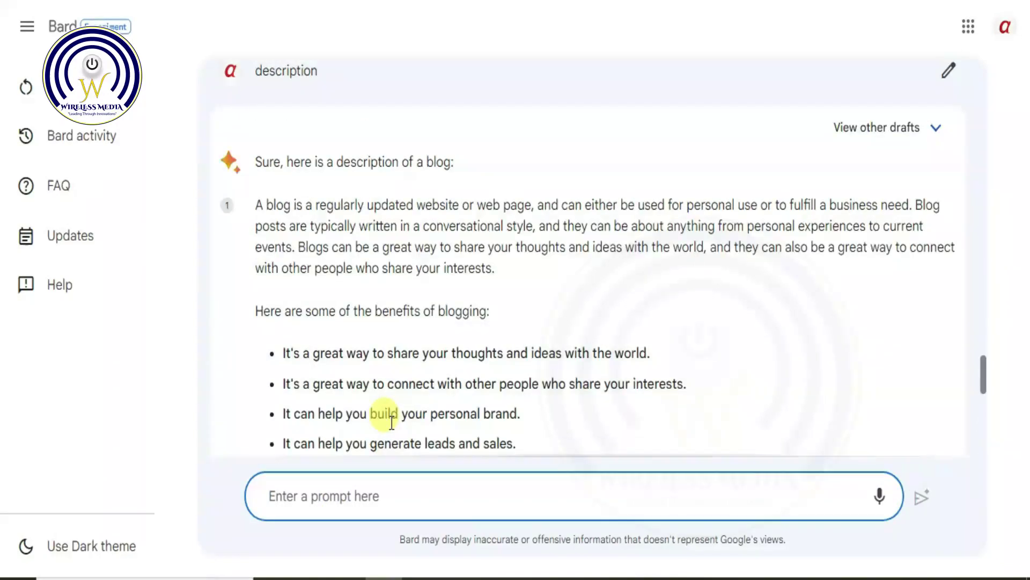
pyautogui.scroll(-2, 392, 422)
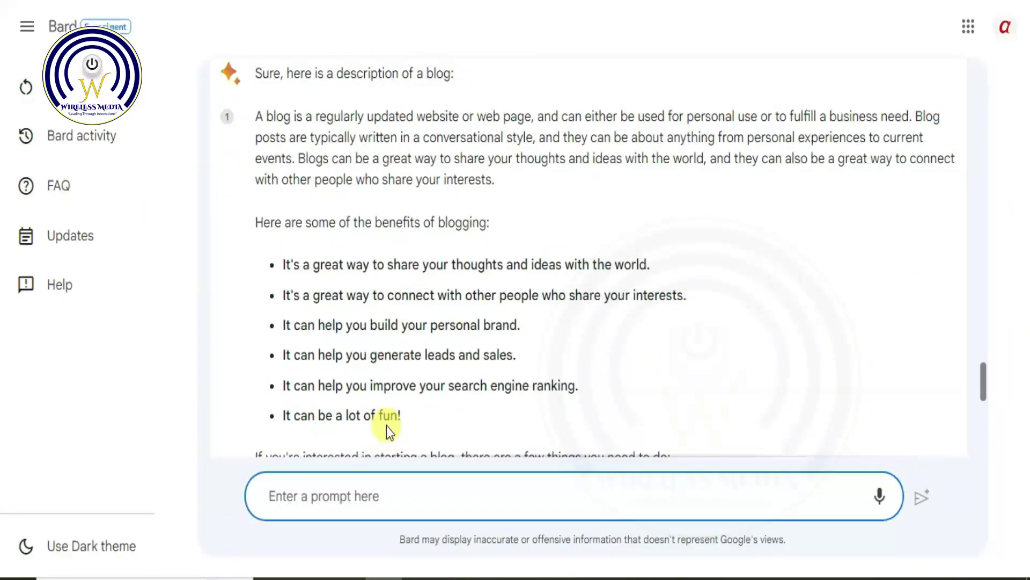
# - Ask Bard 'for publishing website' and review its publishing steps and tips
pyautogui.click(347, 488)
pyautogui.write('for publishing website')
pyautogui.press('Return')
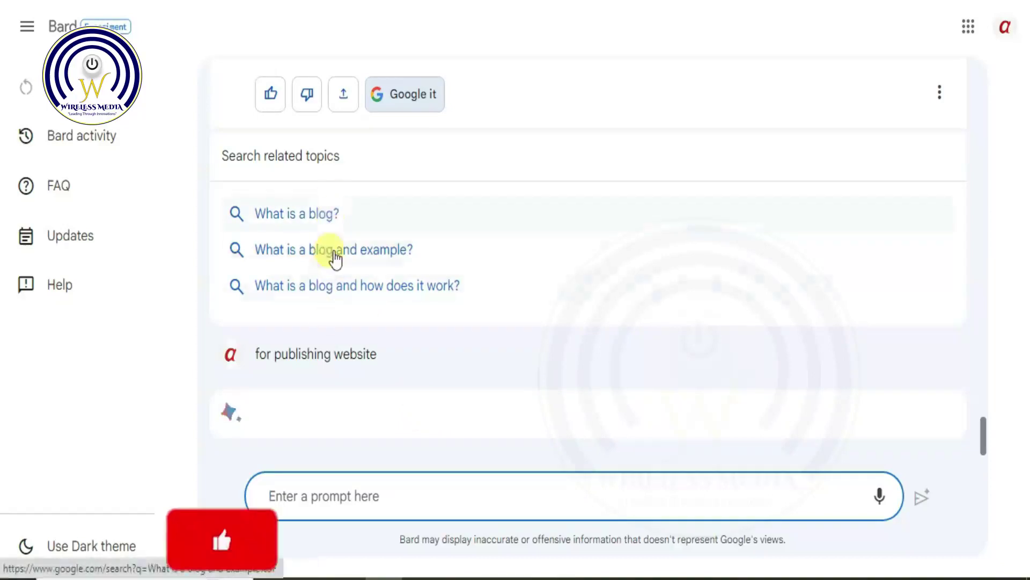
pyautogui.scroll(-7, 342, 277)
pyautogui.scroll(3, 341, 282)
pyautogui.scroll(5, 387, 297)
pyautogui.scroll(-3, 381, 308)
pyautogui.scroll(-10, 370, 309)
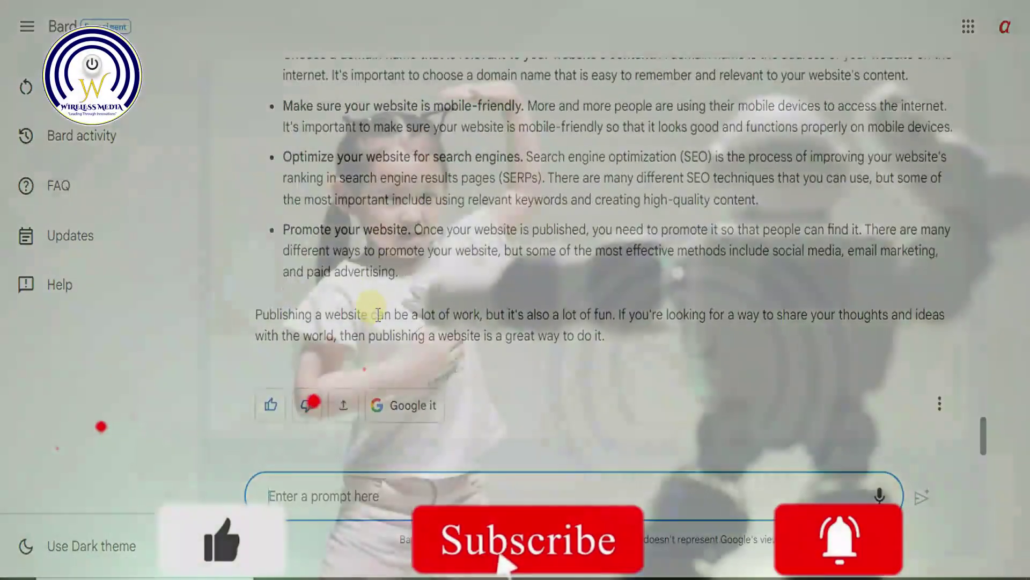